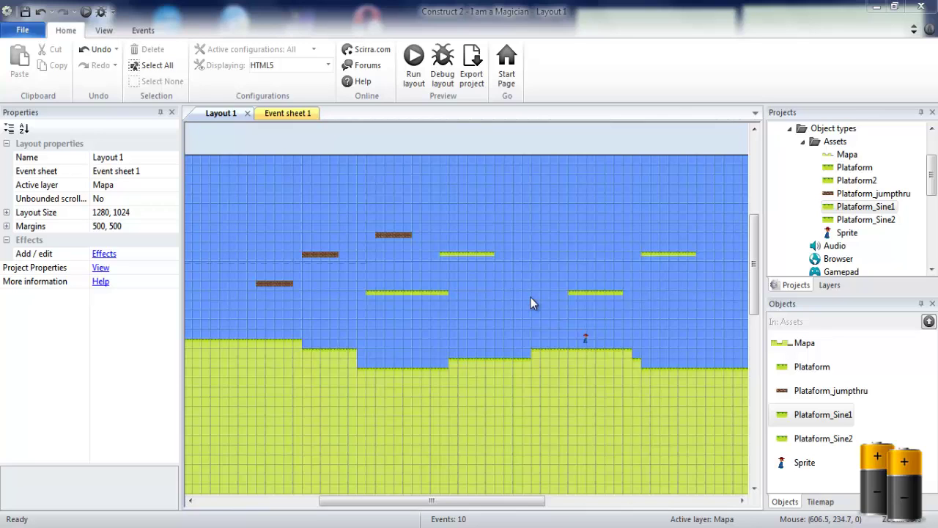
# Step: Look over the game's event sheet, then return to the level layout
pyautogui.click(307, 113)
pyautogui.scroll(1, 502, 227)
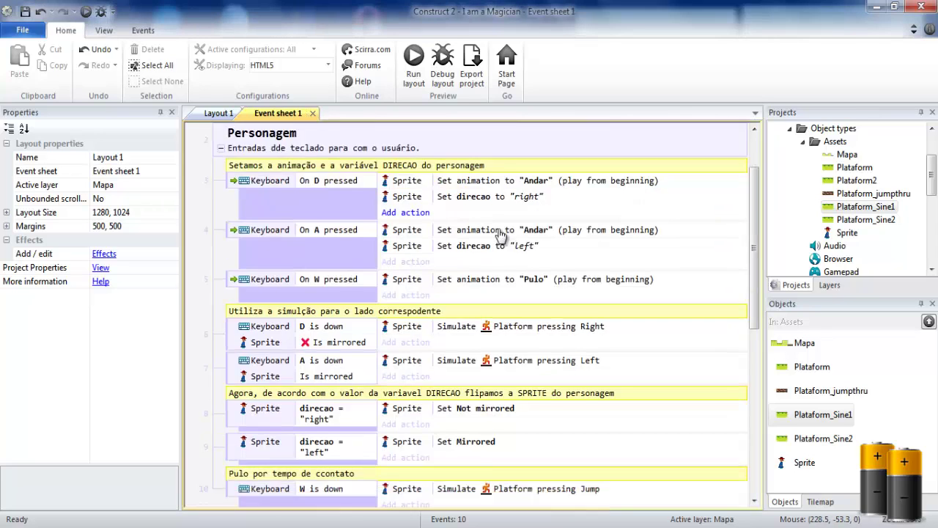
pyautogui.scroll(-5, 502, 228)
pyautogui.scroll(5, 502, 227)
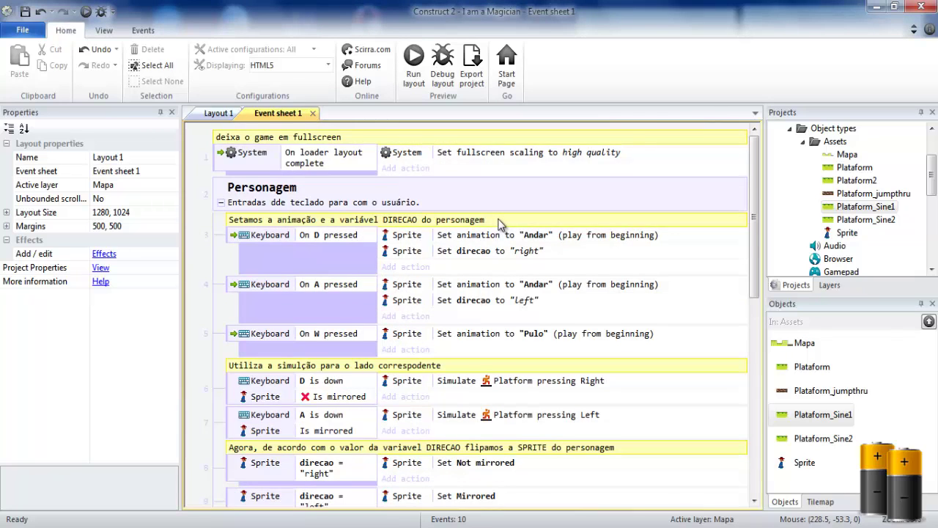
pyautogui.scroll(-2, 502, 223)
pyautogui.scroll(-3, 498, 216)
pyautogui.scroll(3, 491, 206)
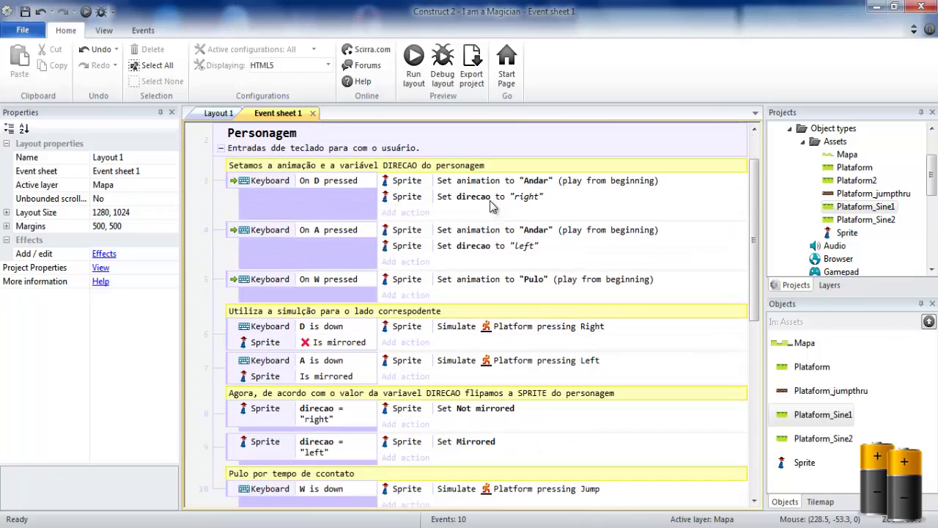
pyautogui.click(213, 114)
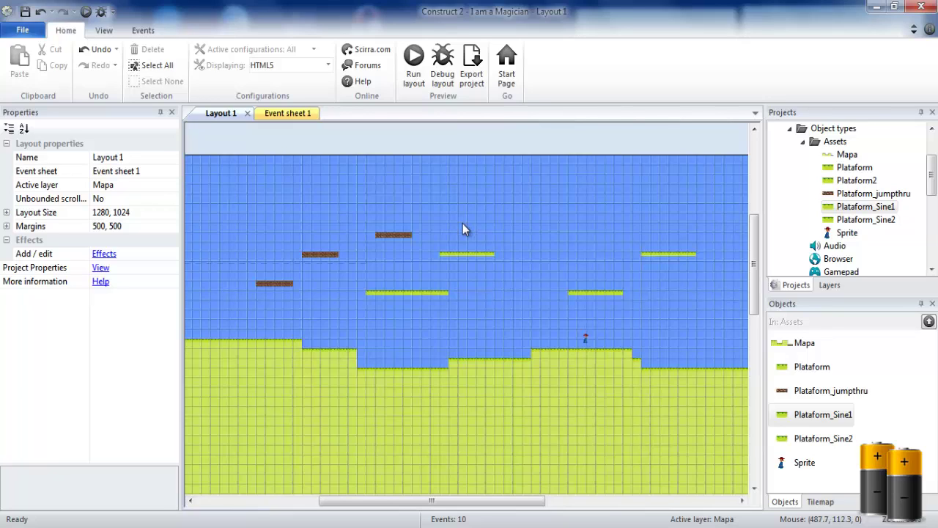
# Step: Inspect the brown jumpthru and green platforms and the Mapa tilemap's properties
pyautogui.click(325, 255)
pyautogui.click(407, 236)
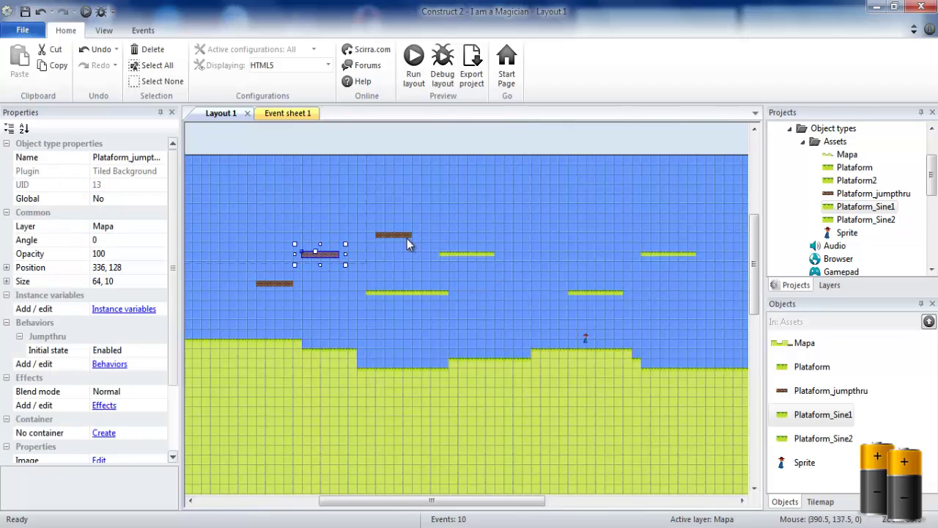
pyautogui.click(408, 291)
pyautogui.click(481, 248)
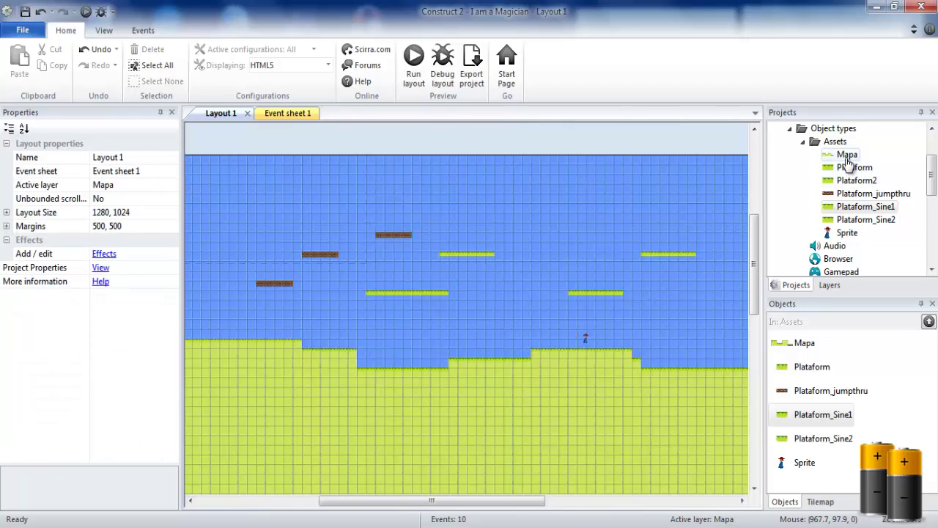
pyautogui.click(848, 155)
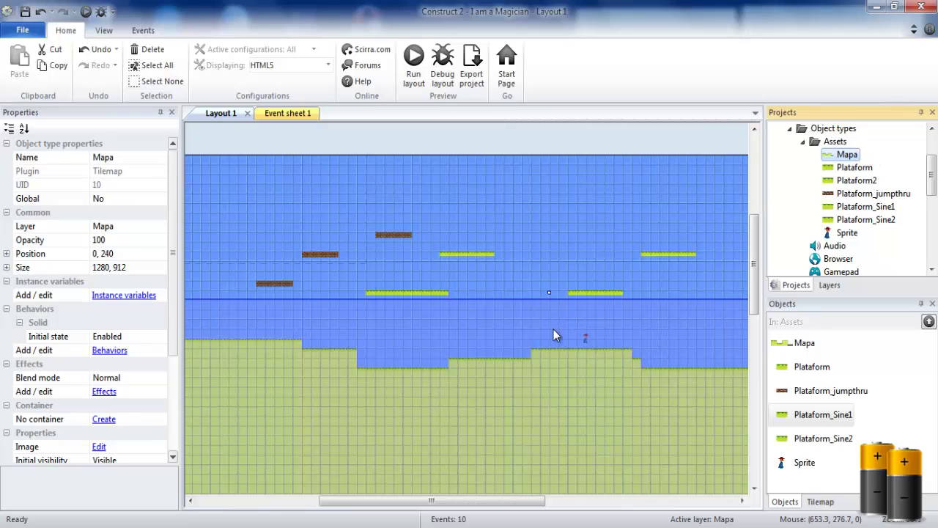
# Step: View the Plataform image in the image editor, then start inserting a new object
pyautogui.click(857, 169)
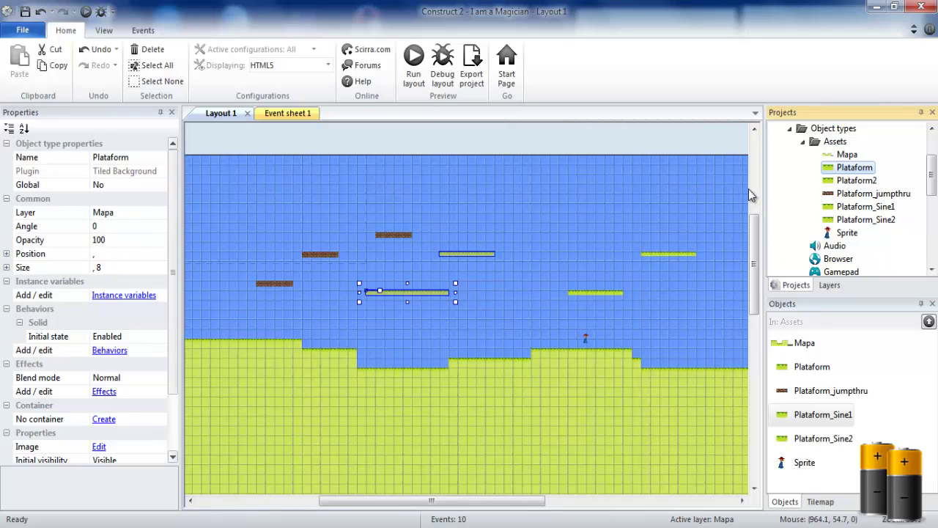
pyautogui.doubleClick(861, 168)
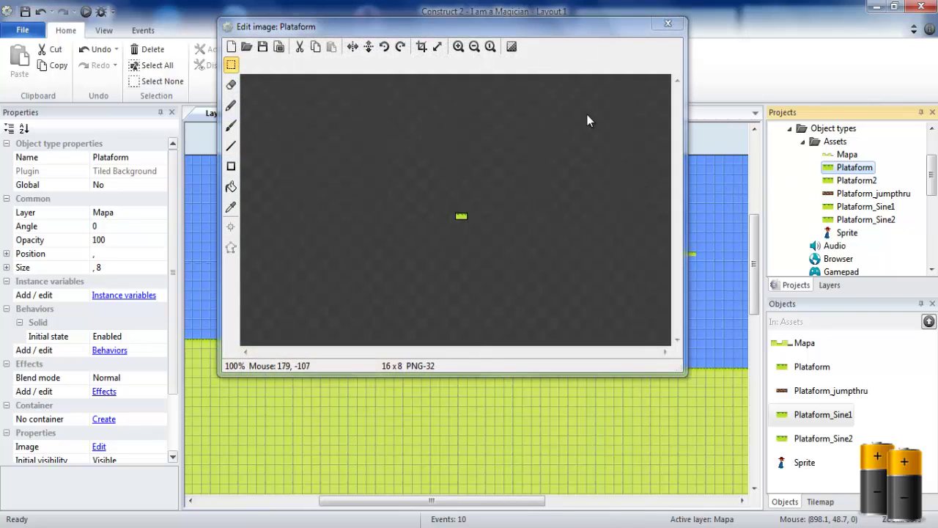
pyautogui.click(669, 23)
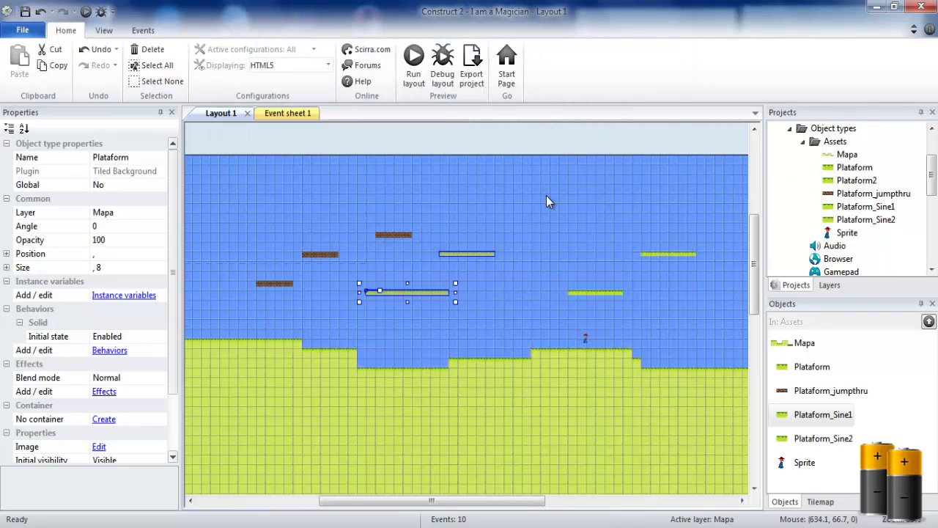
pyautogui.rightClick(546, 195)
pyautogui.click(560, 204)
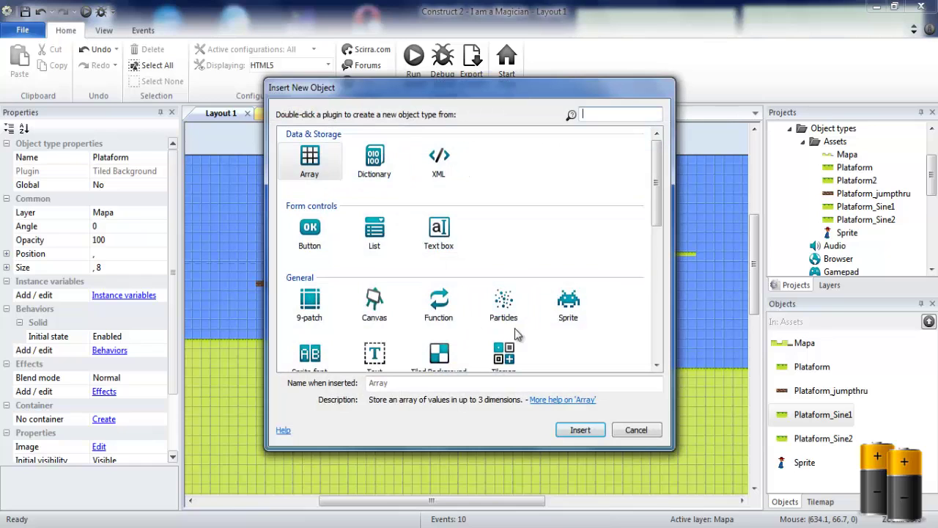
# Step: Insert a Tiled Background object and place it in the layout
pyautogui.click(570, 322)
pyautogui.click(439, 357)
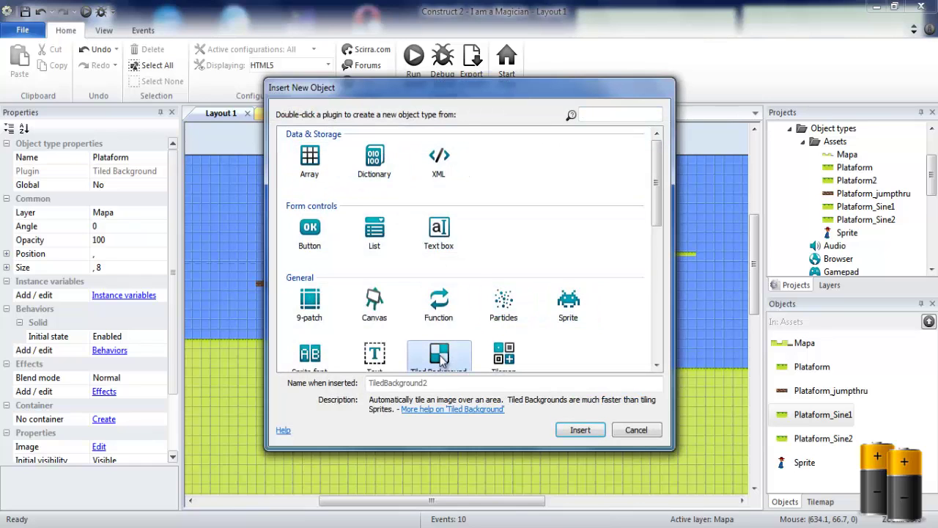
pyautogui.click(579, 431)
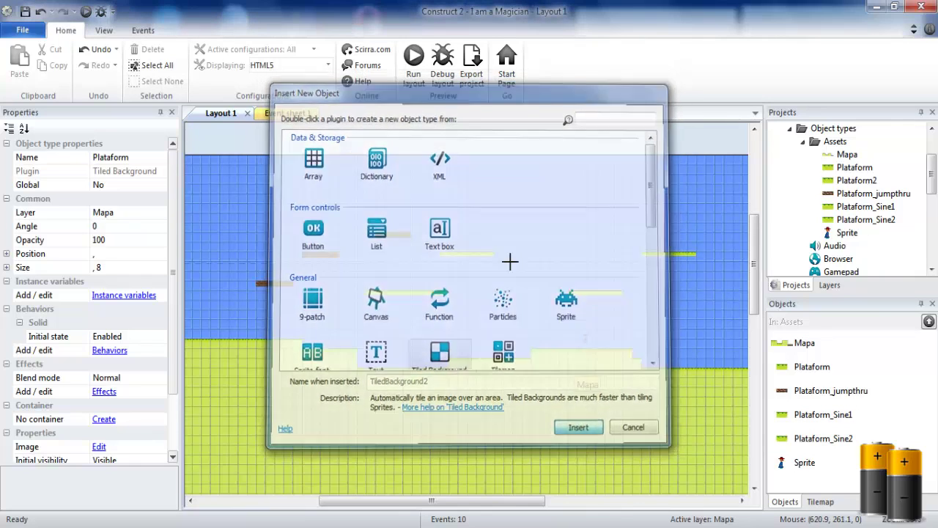
pyautogui.click(474, 207)
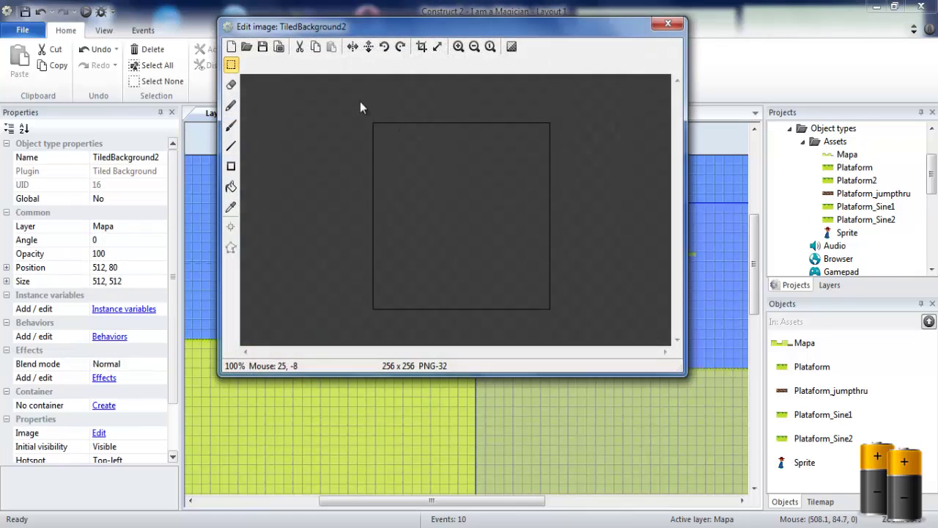
# Step: Load the default image file into the tiled background
pyautogui.click(260, 43)
pyautogui.click(449, 102)
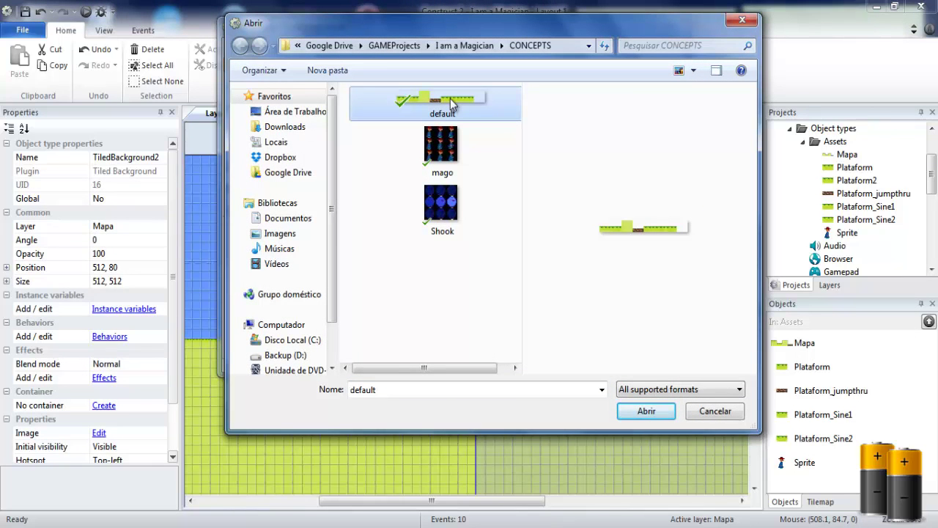
pyautogui.doubleClick(450, 100)
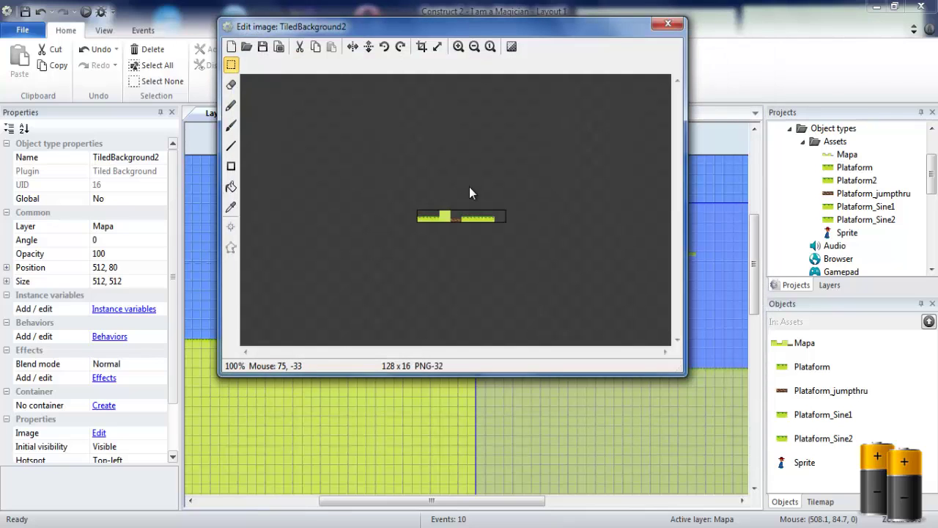
pyautogui.scroll(2, 469, 192)
pyautogui.scroll(1, 469, 192)
pyautogui.scroll(-1, 470, 192)
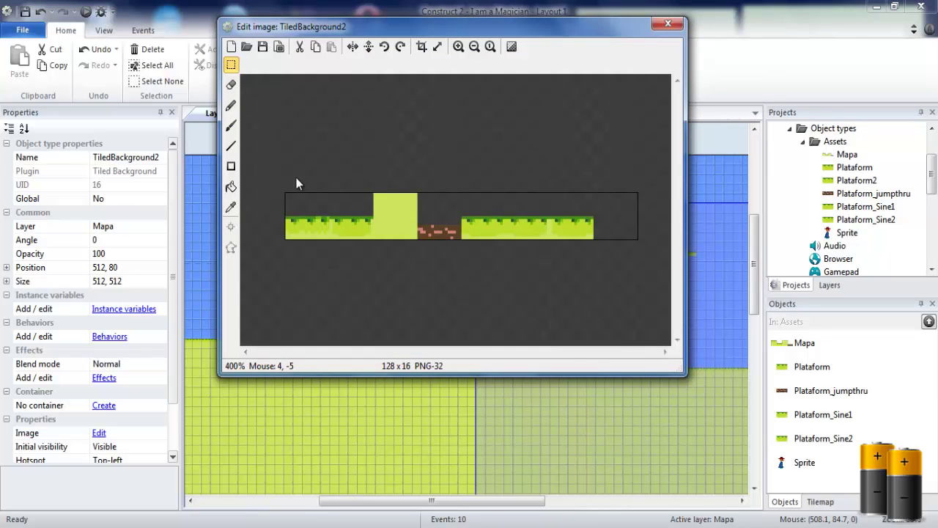
# Step: Erase all but the brown tile piece from the image, then delete the trial instance
pyautogui.moveTo(272, 178); pyautogui.dragTo(415, 245)
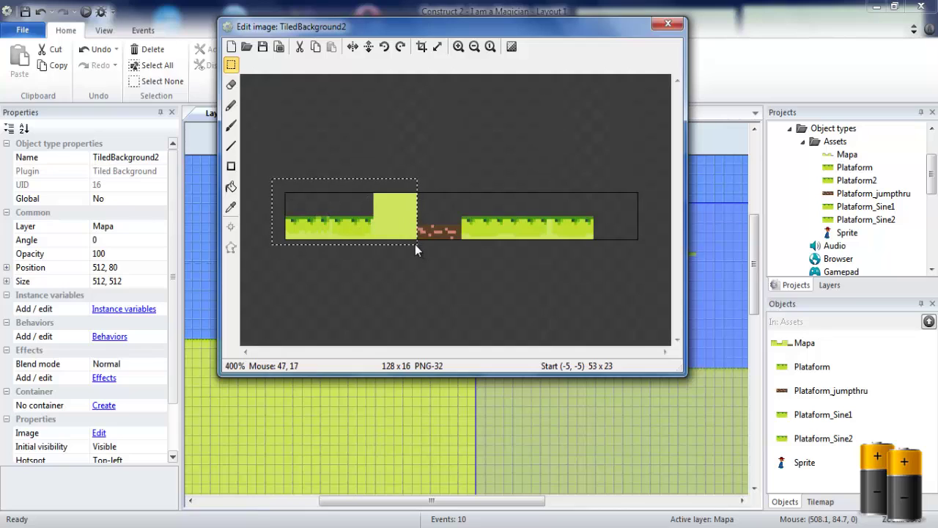
pyautogui.press('Delete')
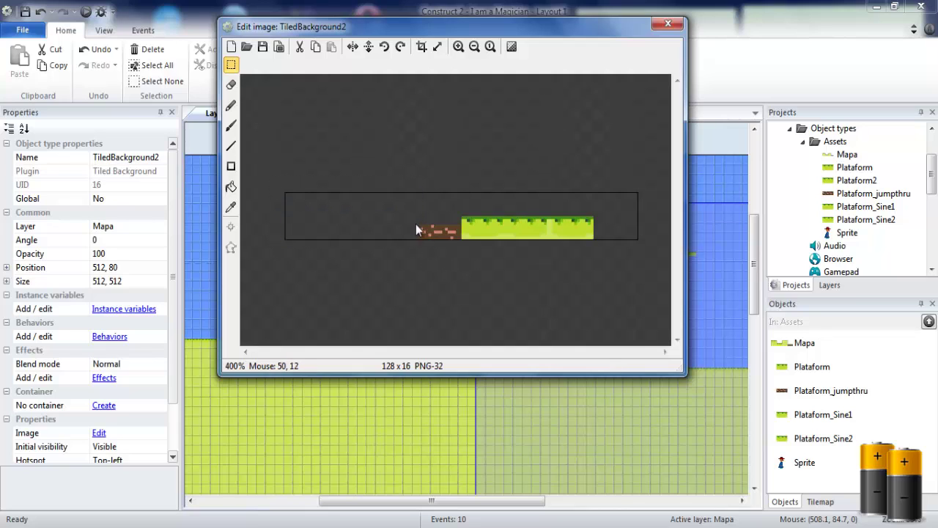
pyautogui.moveTo(415, 225); pyautogui.dragTo(461, 238)
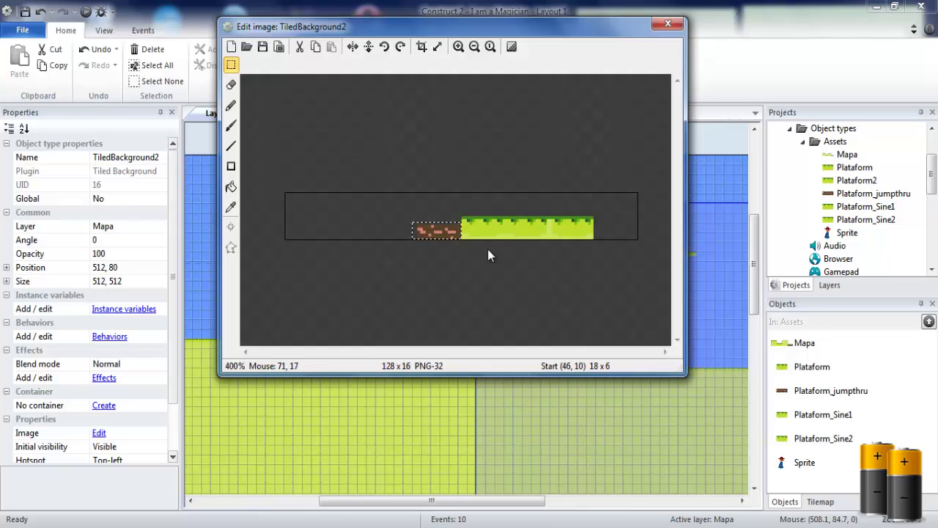
pyautogui.moveTo(620, 265)
pyautogui.mouseDown()
pyautogui.moveTo(497, 207)
pyautogui.moveTo(462, 204)
pyautogui.mouseUp()
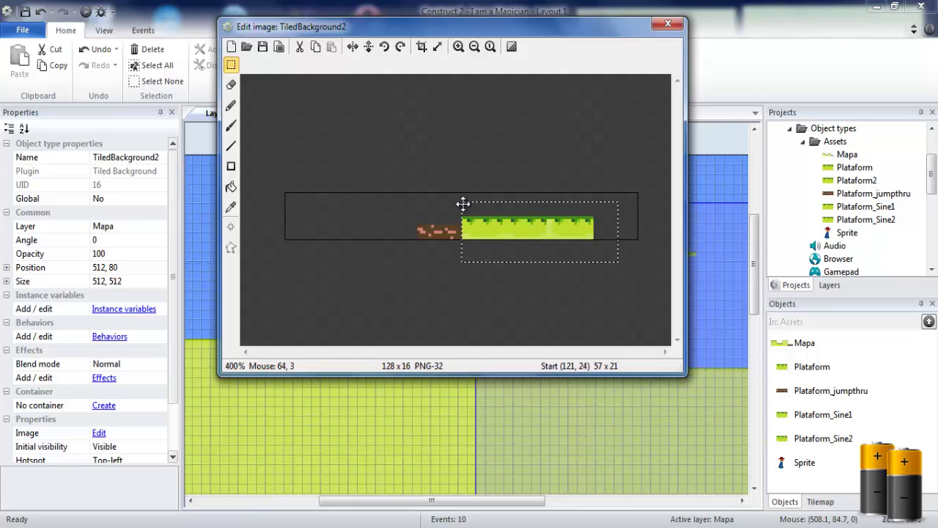
pyautogui.press('Delete')
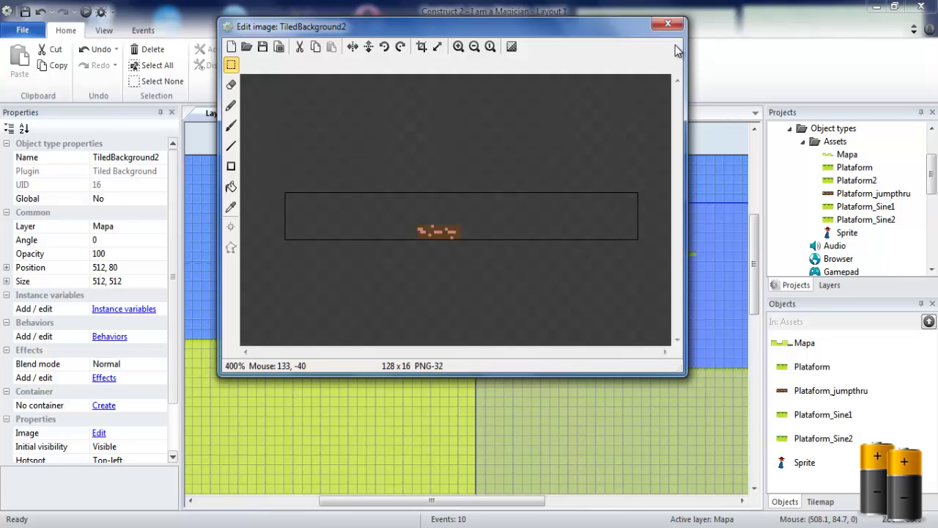
pyautogui.click(668, 28)
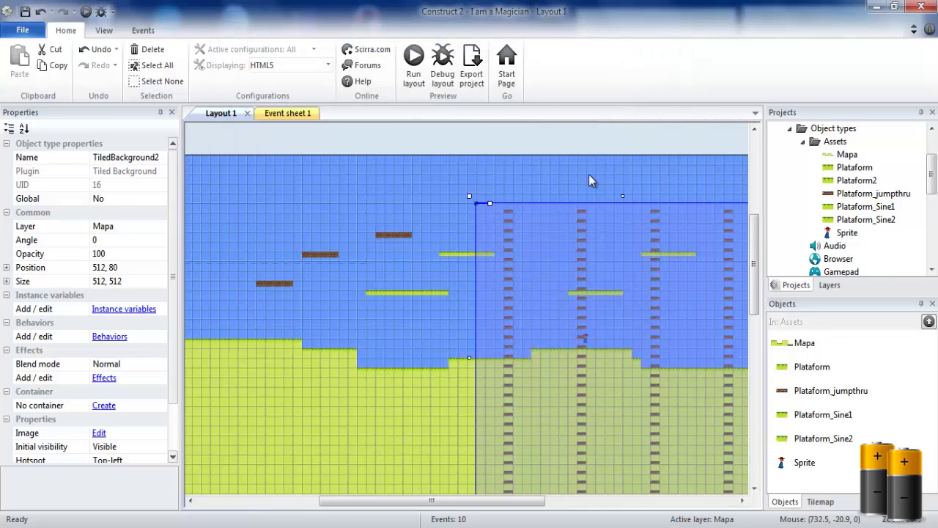
pyautogui.press('Delete')
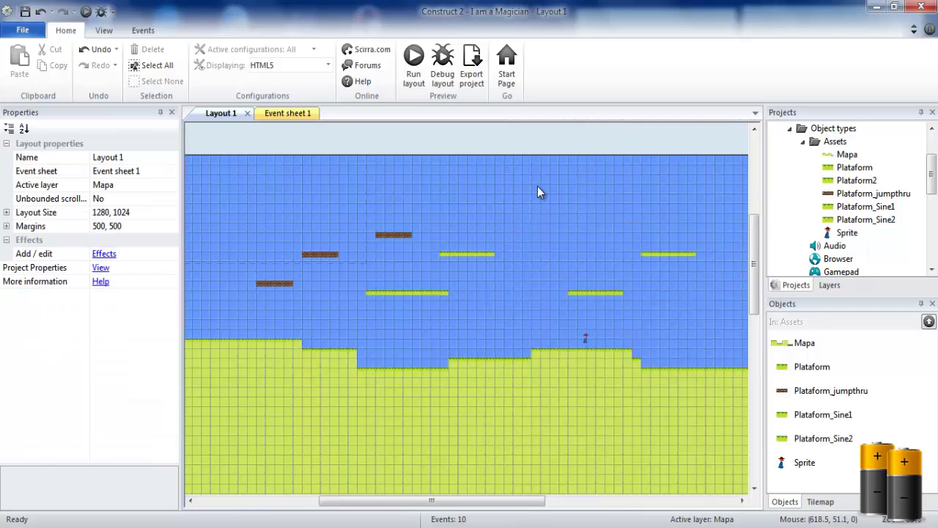
pyautogui.doubleClick(404, 230)
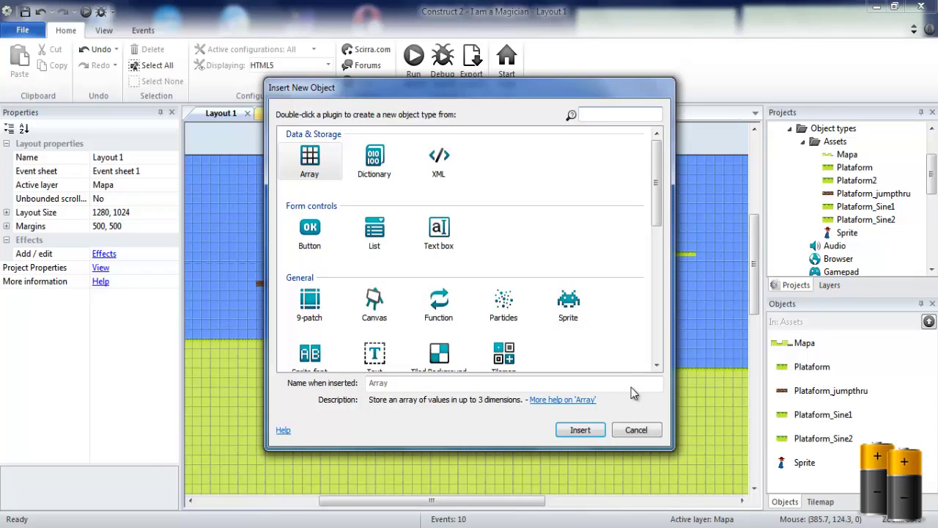
pyautogui.click(643, 434)
pyautogui.doubleClick(281, 281)
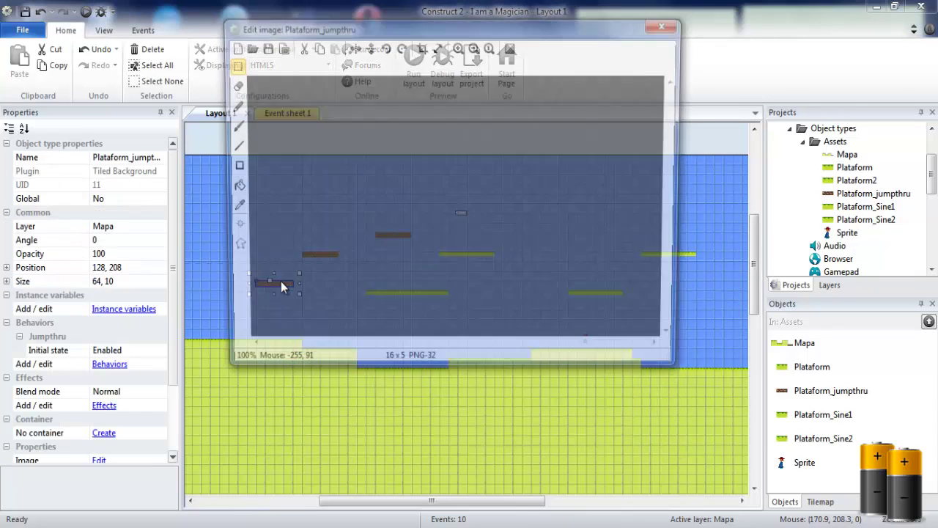
pyautogui.scroll(2, 502, 227)
pyautogui.scroll(4, 501, 227)
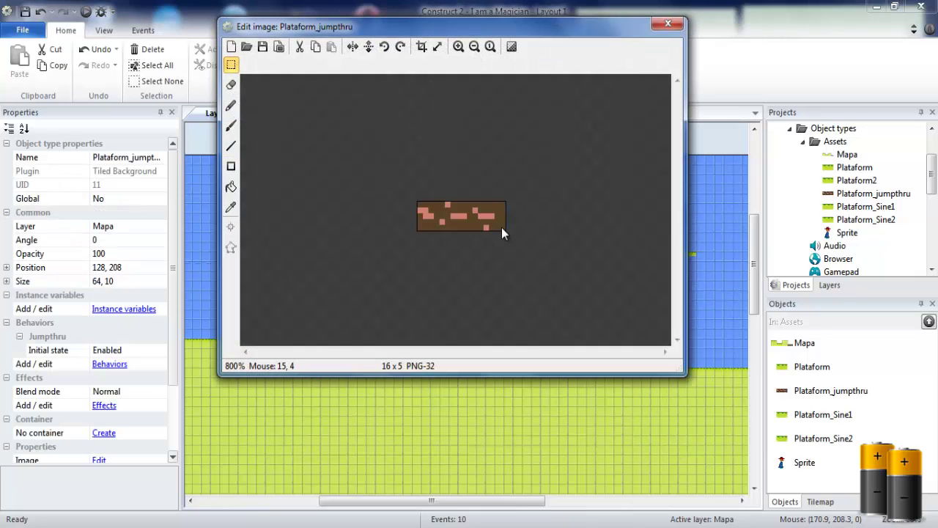
pyautogui.scroll(1, 502, 227)
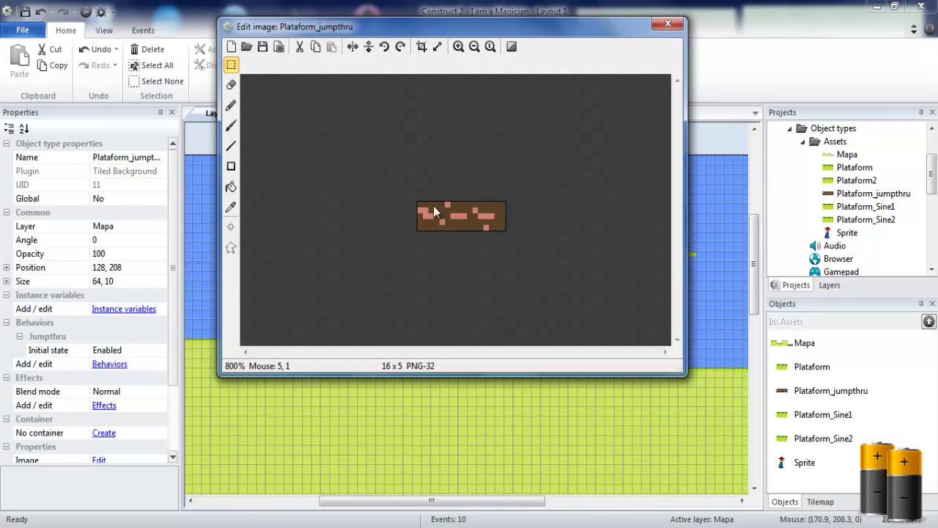
pyautogui.click(667, 23)
pyautogui.doubleClick(403, 294)
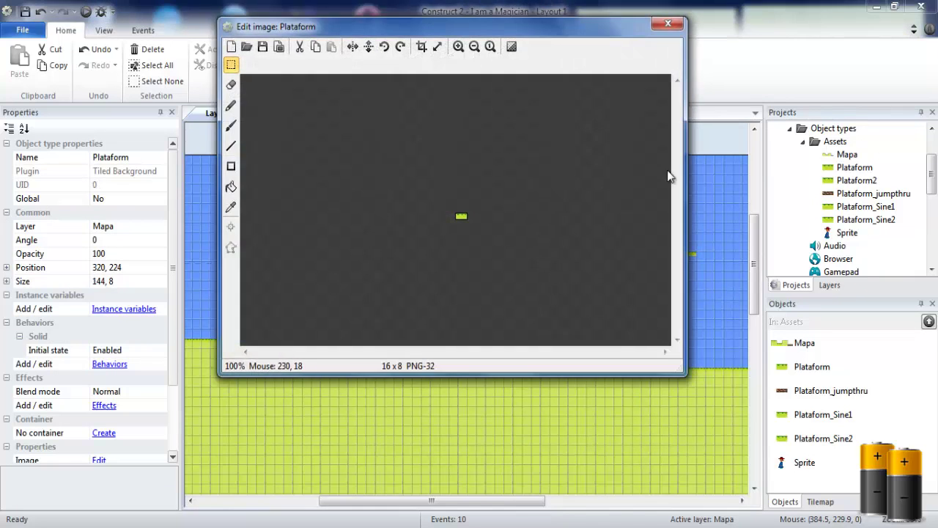
pyautogui.scroll(5, 520, 209)
pyautogui.scroll(-3, 520, 209)
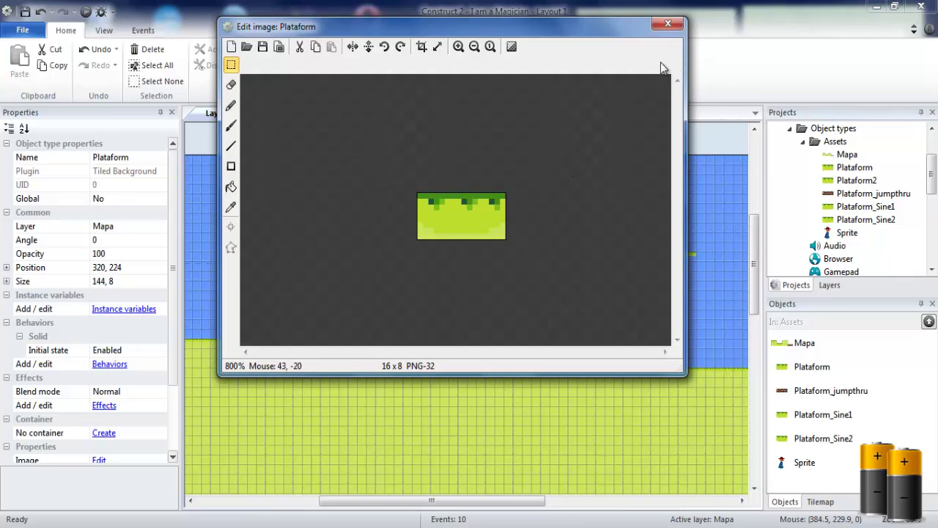
pyautogui.click(674, 23)
pyautogui.keyDown('ctrl'); pyautogui.scroll(3, 518, 222); pyautogui.keyUp('ctrl')
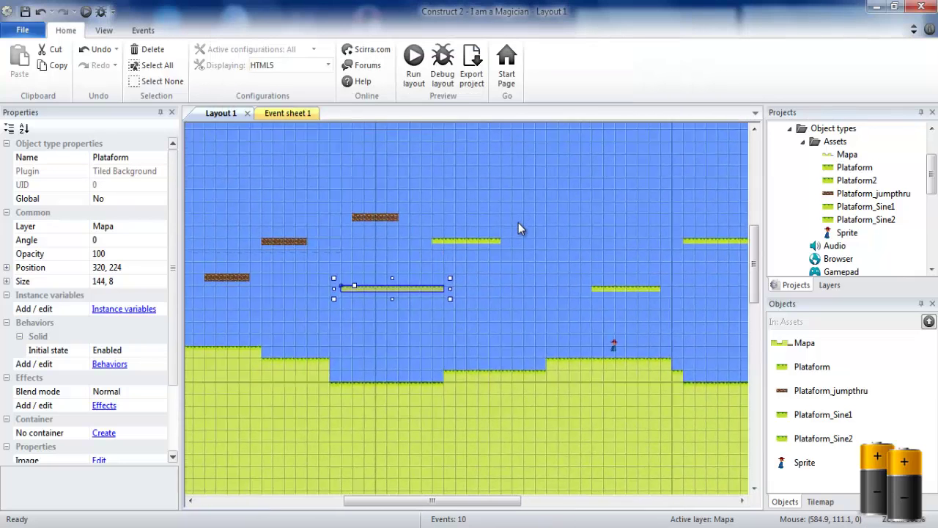
# Step: Stretch the upper green platform into a tall block, then undo the change
pyautogui.click(510, 189)
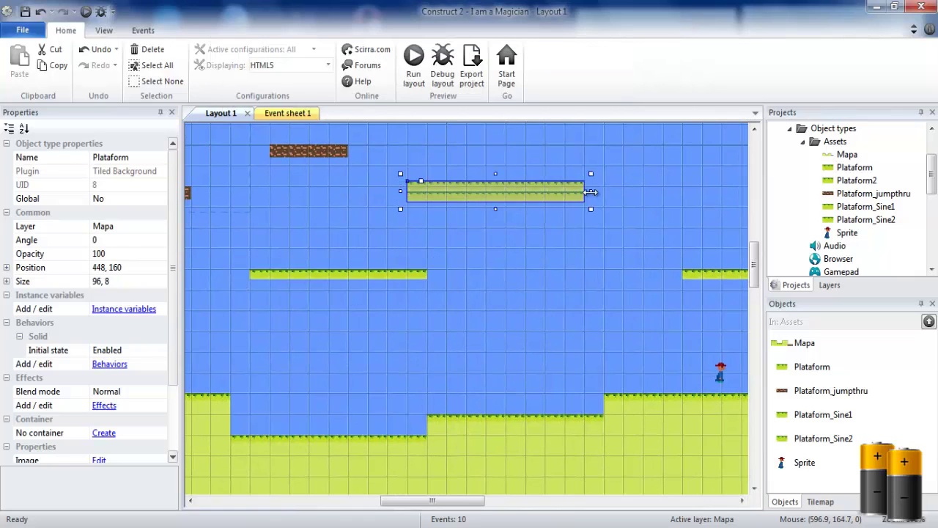
pyautogui.moveTo(497, 209); pyautogui.dragTo(518, 374)
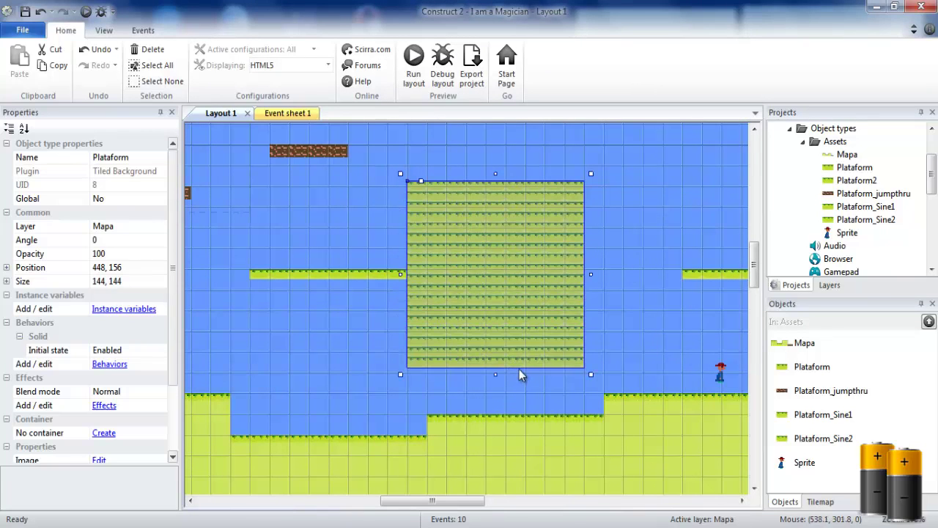
pyautogui.hotkey('ctrl', 'z')
pyautogui.hotkey('ctrl', 'z')
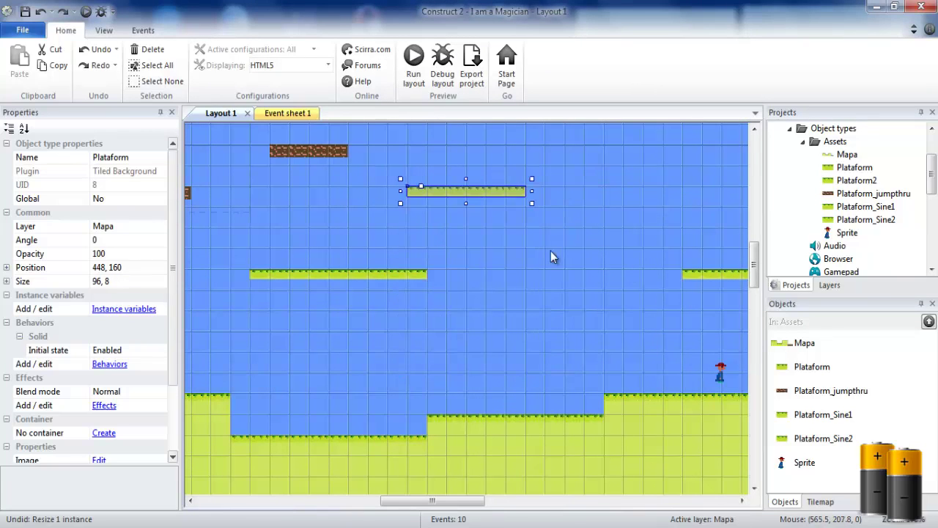
pyautogui.click(654, 269)
# Step: Look at the platform object types' options and cancel deleting Plataform2
pyautogui.click(850, 168)
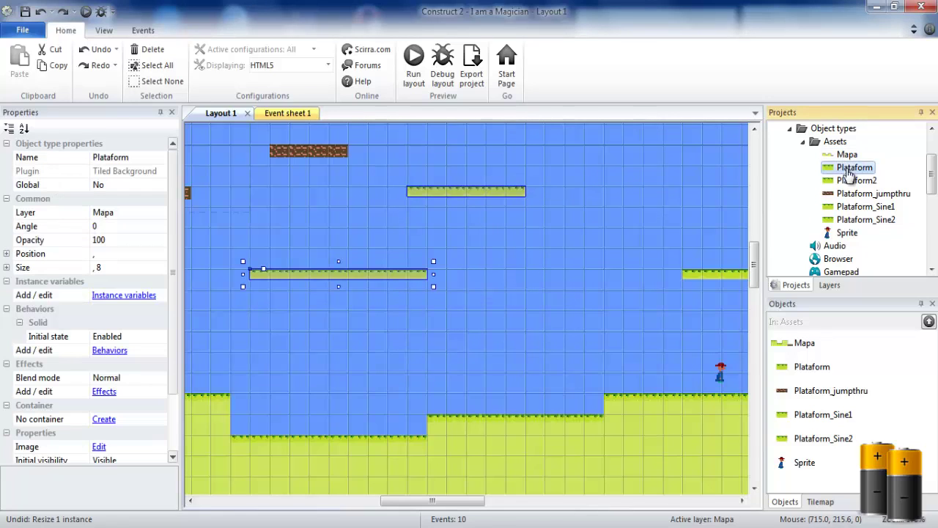
pyautogui.rightClick(848, 171)
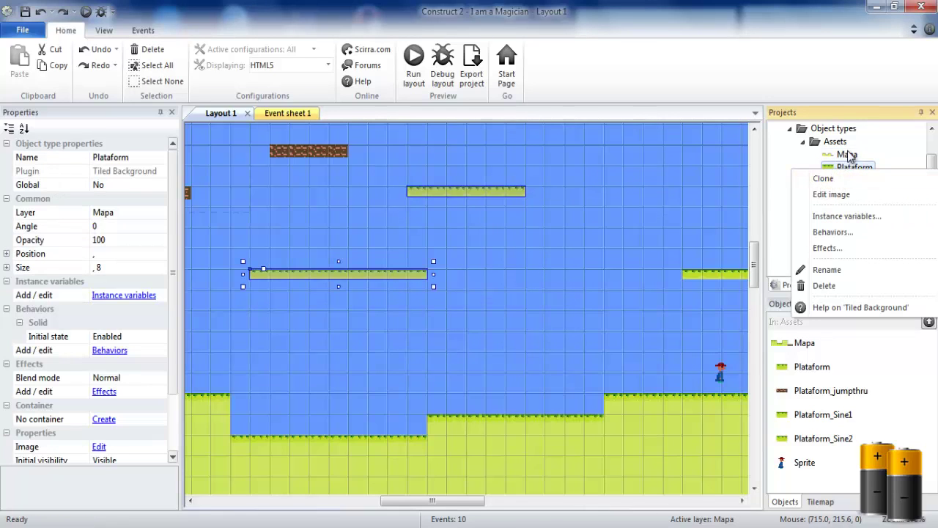
pyautogui.click(848, 154)
pyautogui.click(856, 209)
pyautogui.rightClick(854, 219)
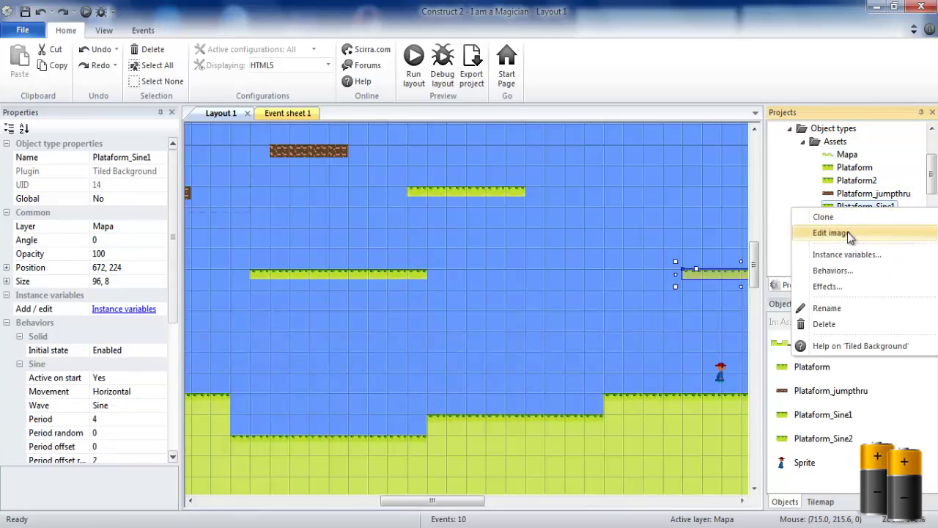
pyautogui.click(848, 156)
pyautogui.click(850, 181)
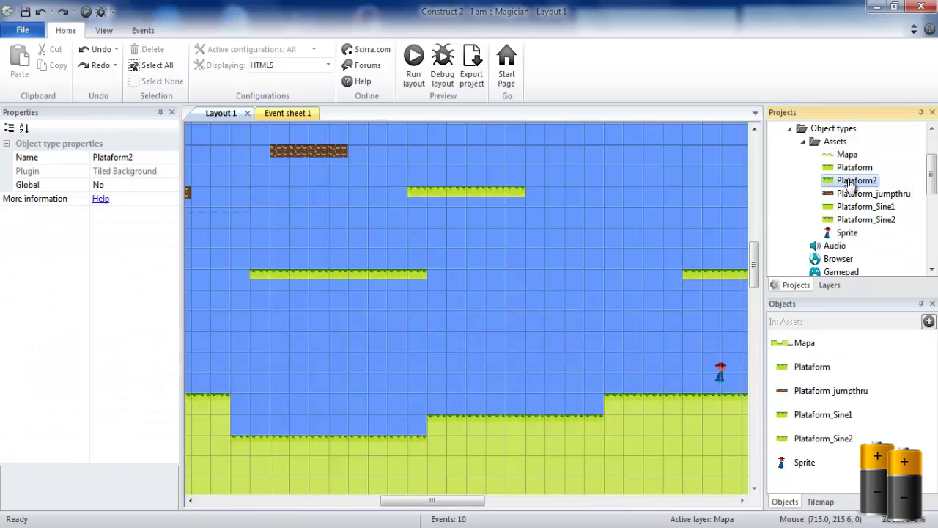
pyautogui.press('Delete')
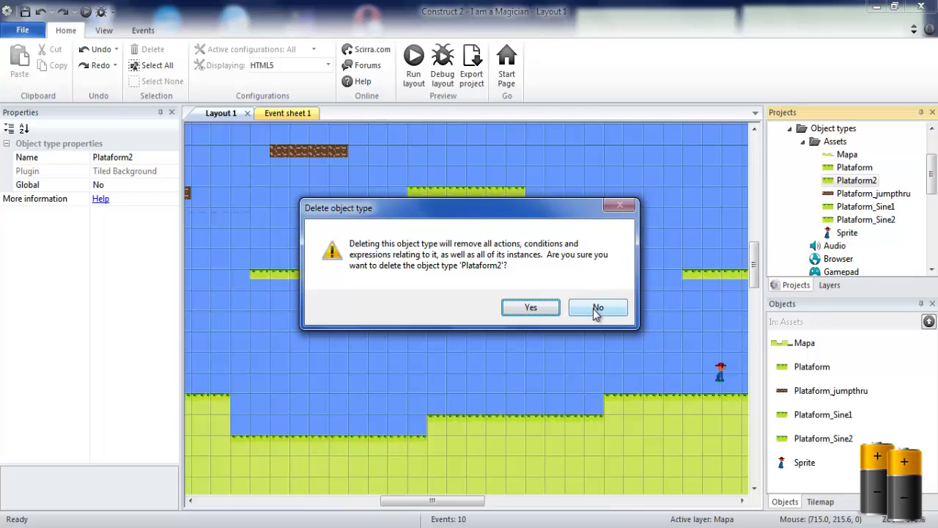
pyautogui.click(593, 309)
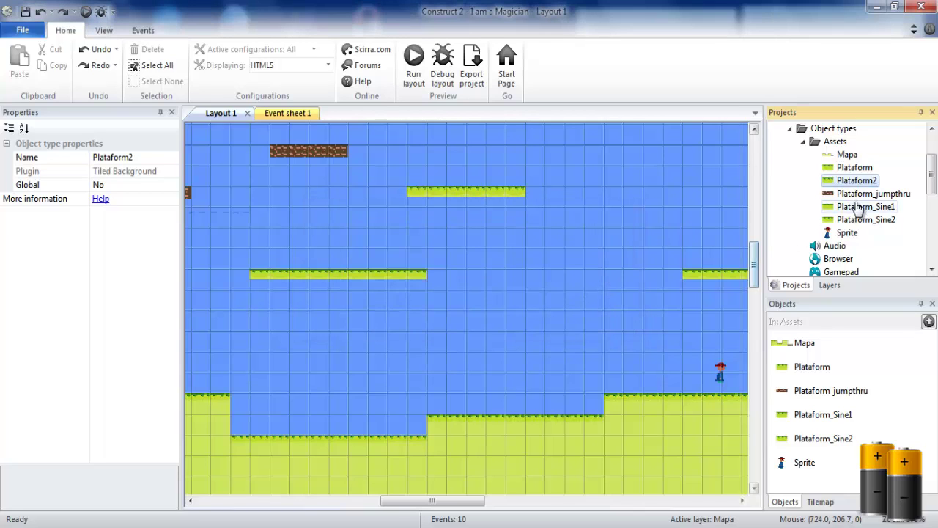
# Step: Review the Plataform, Plataform_Sine1, Plataform_Sine2 and Mapa properties
pyautogui.click(852, 168)
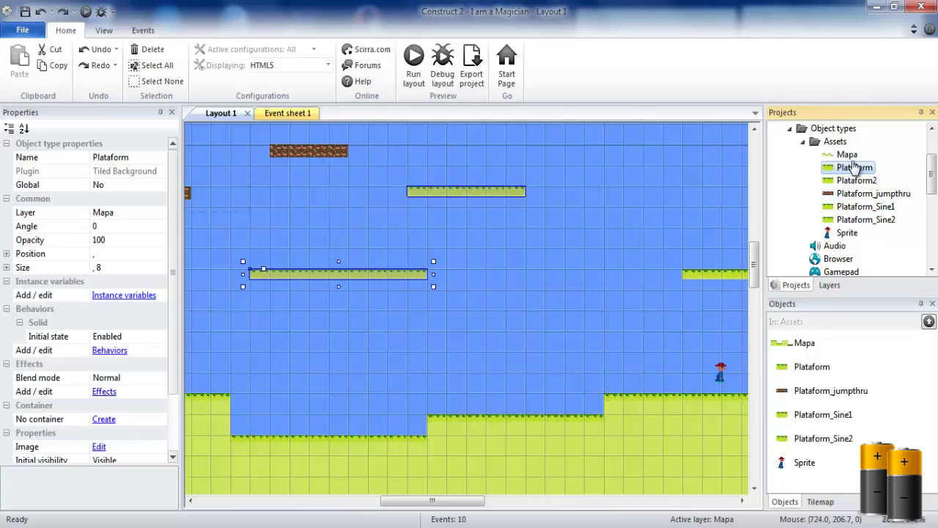
pyautogui.click(865, 207)
pyautogui.click(865, 220)
pyautogui.click(534, 316)
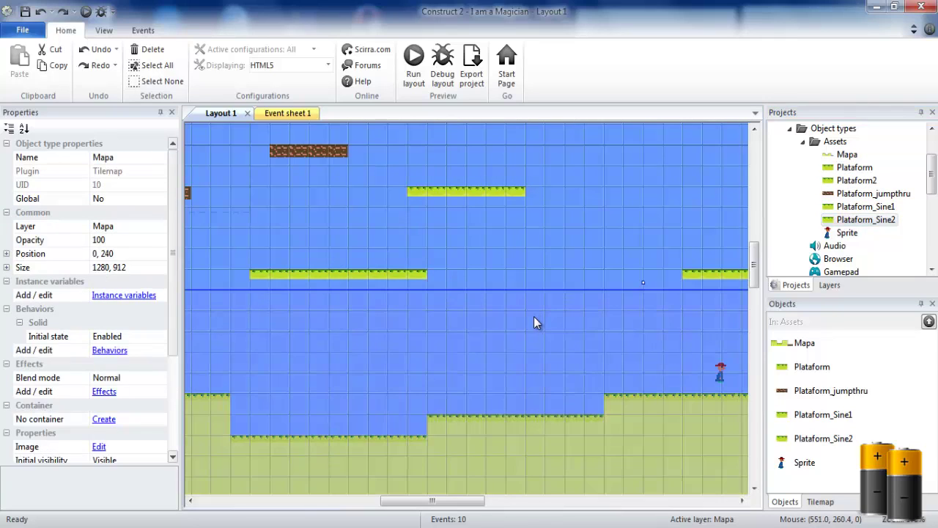
pyautogui.click(557, 227)
# Step: Move the player sprite to the level's left side at 160, 256
pyautogui.moveTo(589, 232); pyautogui.dragTo(480, 263, button='middle')
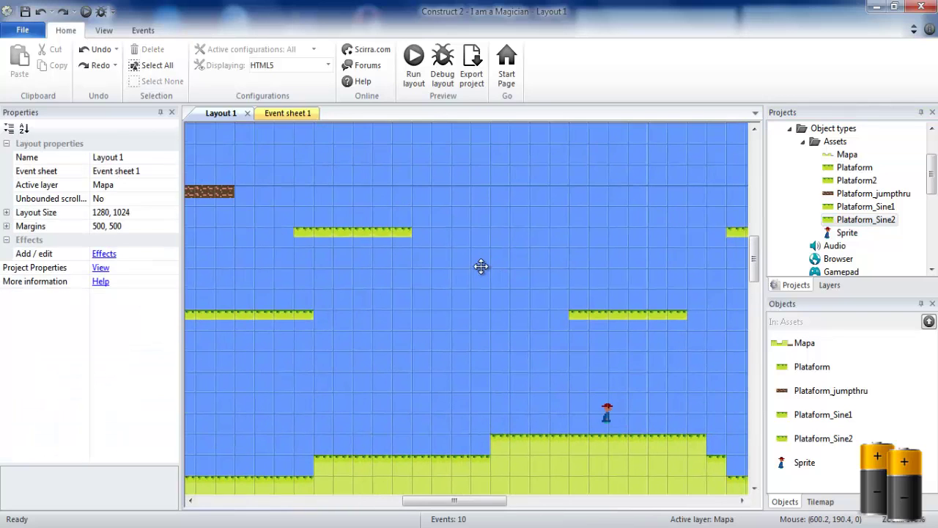
pyautogui.keyDown('ctrl'); pyautogui.scroll(-1, 477, 261); pyautogui.keyUp('ctrl')
pyautogui.keyDown('ctrl'); pyautogui.scroll(-2, 478, 262); pyautogui.keyUp('ctrl')
pyautogui.keyDown('ctrl'); pyautogui.scroll(-1, 477, 259); pyautogui.keyUp('ctrl')
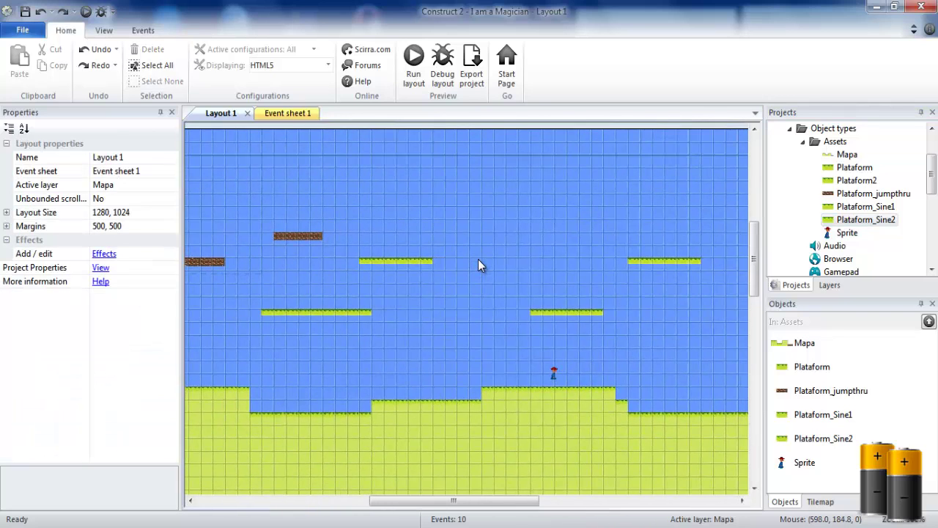
pyautogui.keyDown('ctrl'); pyautogui.scroll(-1, 478, 258); pyautogui.keyUp('ctrl')
pyautogui.keyDown('ctrl'); pyautogui.scroll(-1, 477, 259); pyautogui.keyUp('ctrl')
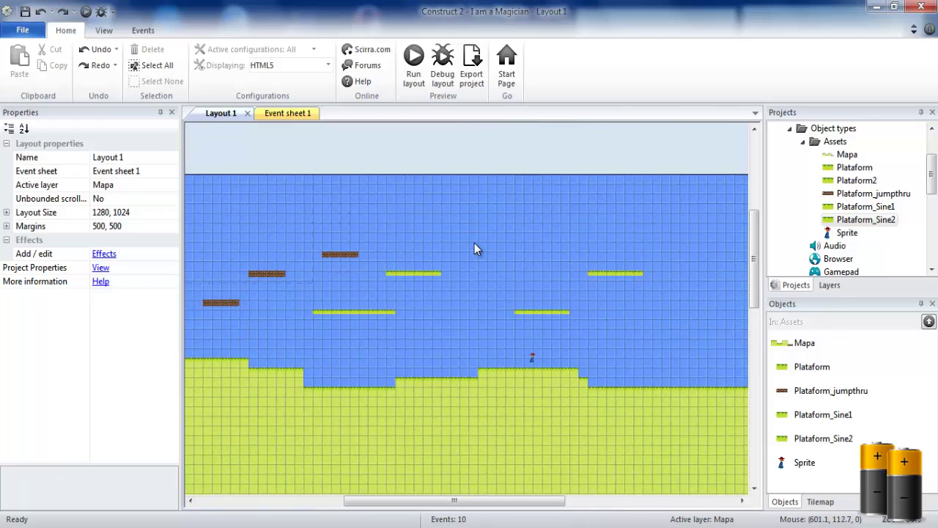
pyautogui.keyDown('ctrl'); pyautogui.scroll(2, 474, 250); pyautogui.keyUp('ctrl')
pyautogui.keyDown('ctrl'); pyautogui.scroll(1, 442, 266); pyautogui.keyUp('ctrl')
pyautogui.moveTo(442, 266)
pyautogui.mouseDown(button='middle')
pyautogui.moveTo(579, 228)
pyautogui.moveTo(348, 265)
pyautogui.mouseUp(button='middle')
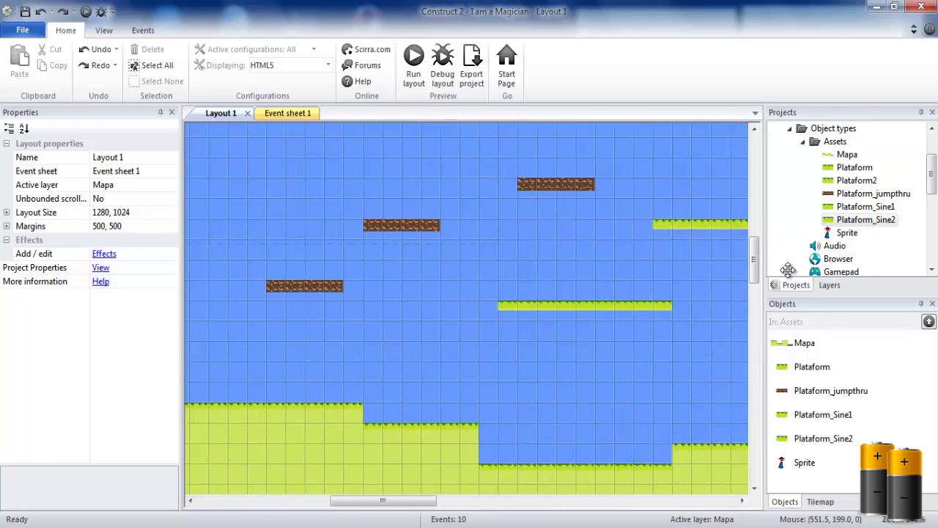
pyautogui.moveTo(588, 339); pyautogui.dragTo(477, 250, button='middle')
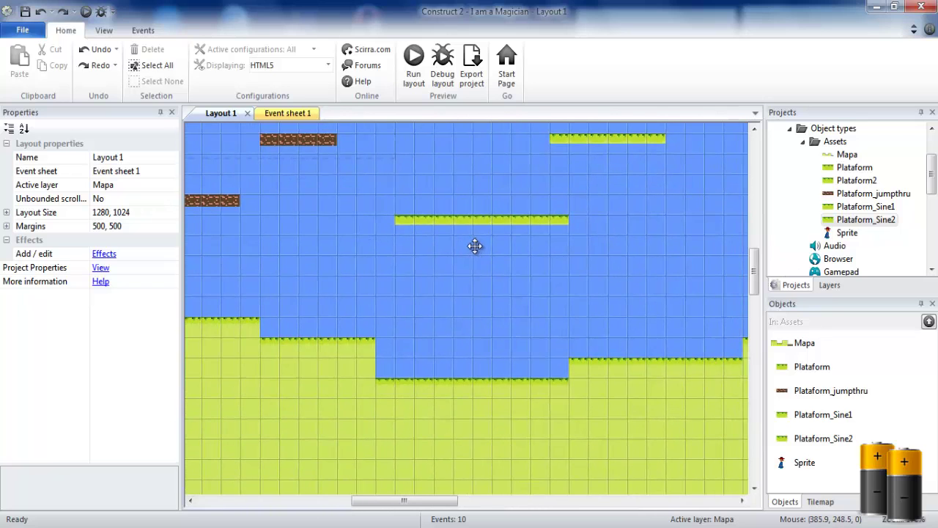
pyautogui.keyDown('ctrl'); pyautogui.scroll(-1, 477, 250); pyautogui.keyUp('ctrl')
pyautogui.keyDown('ctrl'); pyautogui.scroll(-2, 477, 250); pyautogui.keyUp('ctrl')
pyautogui.moveTo(710, 314); pyautogui.dragTo(304, 275)
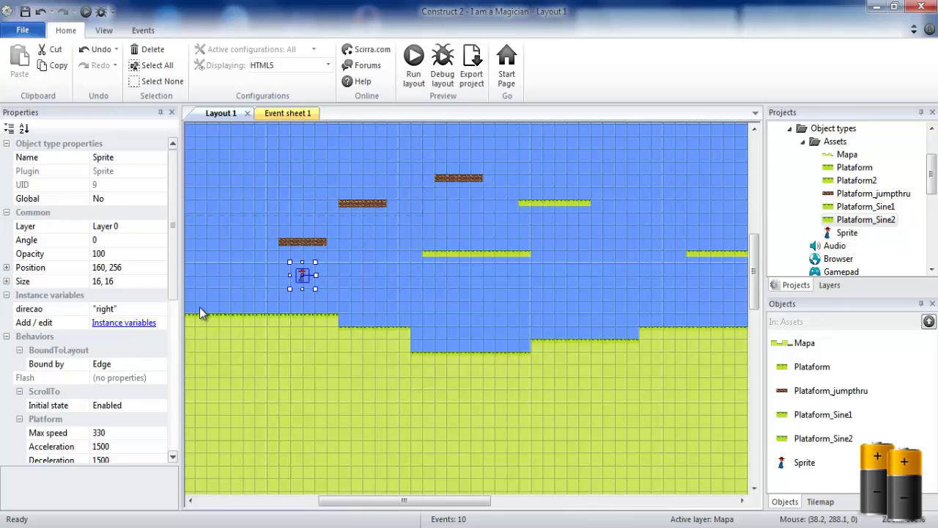
# Step: Confirm the brown platform carries only the Jumpthru behavior, then run a layout preview
pyautogui.click(279, 228)
pyautogui.click(293, 242)
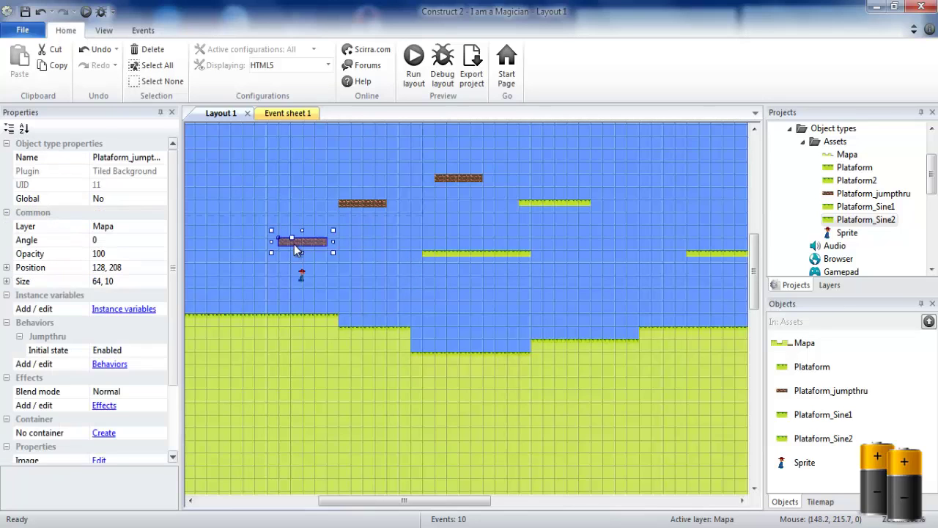
pyautogui.scroll(-1, 176, 297)
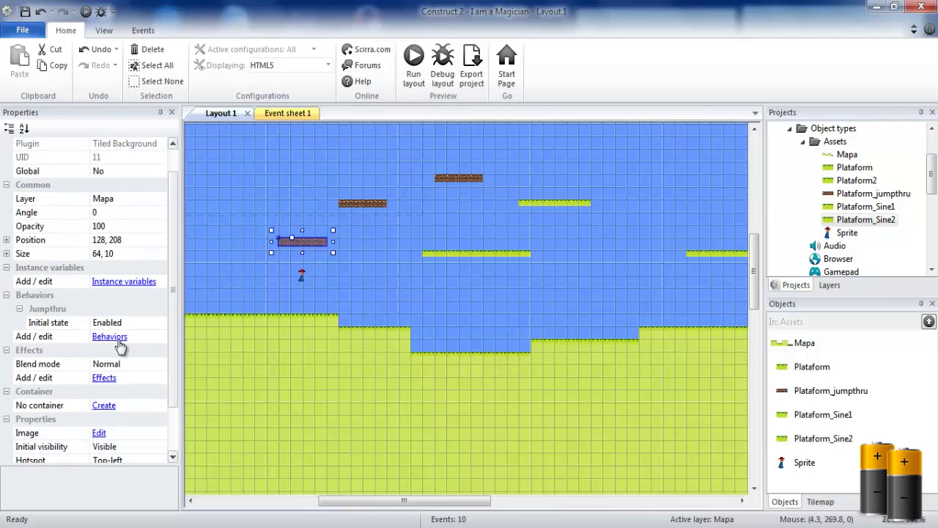
pyautogui.click(116, 337)
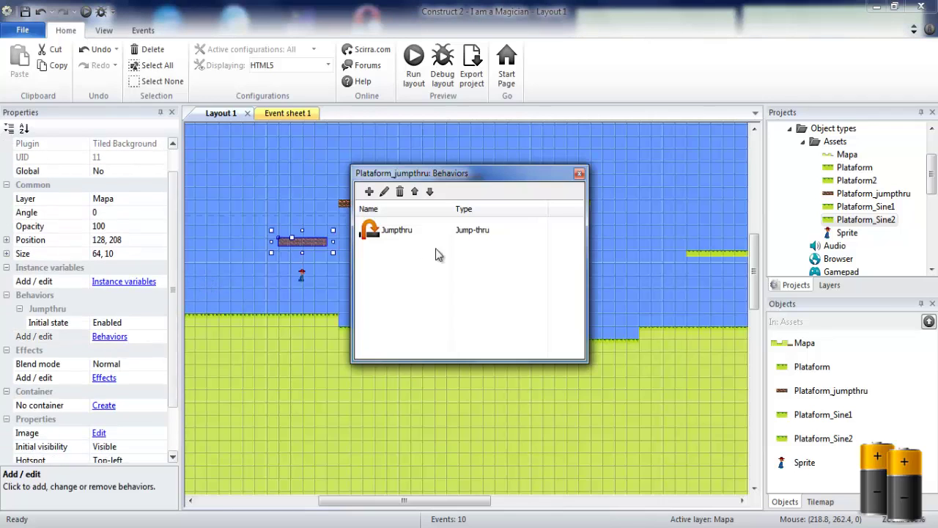
pyautogui.click(403, 228)
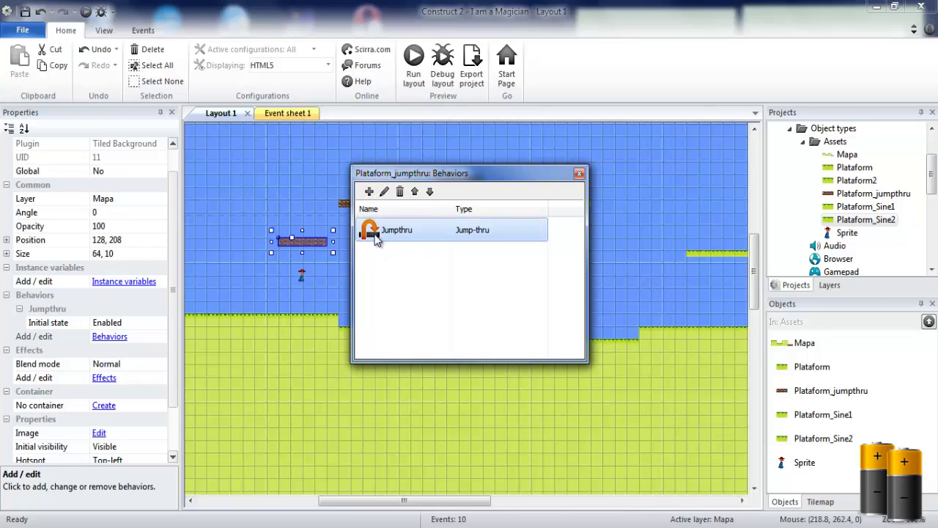
pyautogui.click(579, 173)
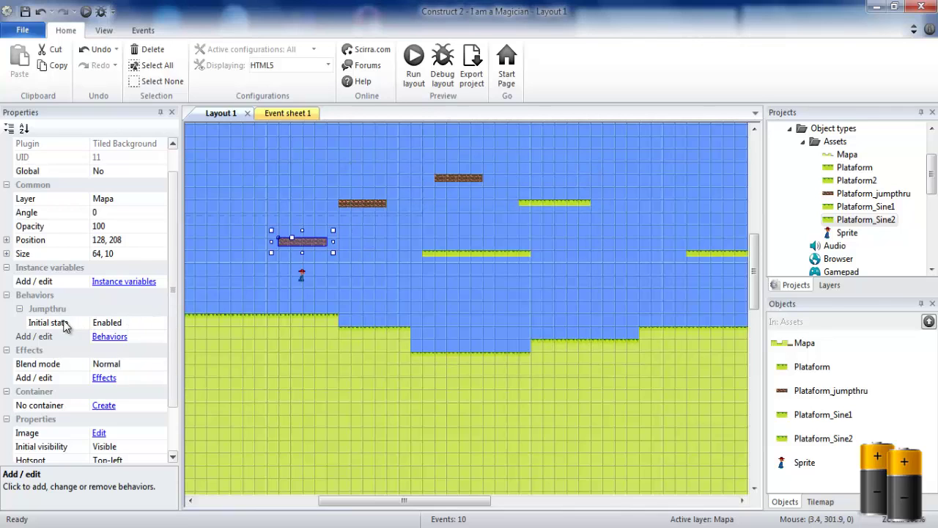
pyautogui.click(414, 79)
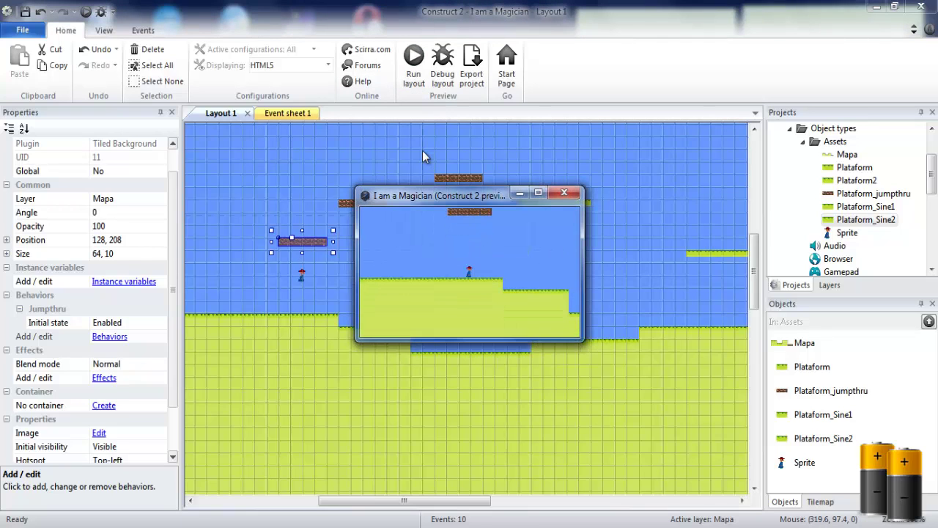
# Step: Jump onto, drop through and climb the brown platforms, walk right, then close the preview
pyautogui.press('Up')
pyautogui.press('Up')
pyautogui.press('Down')
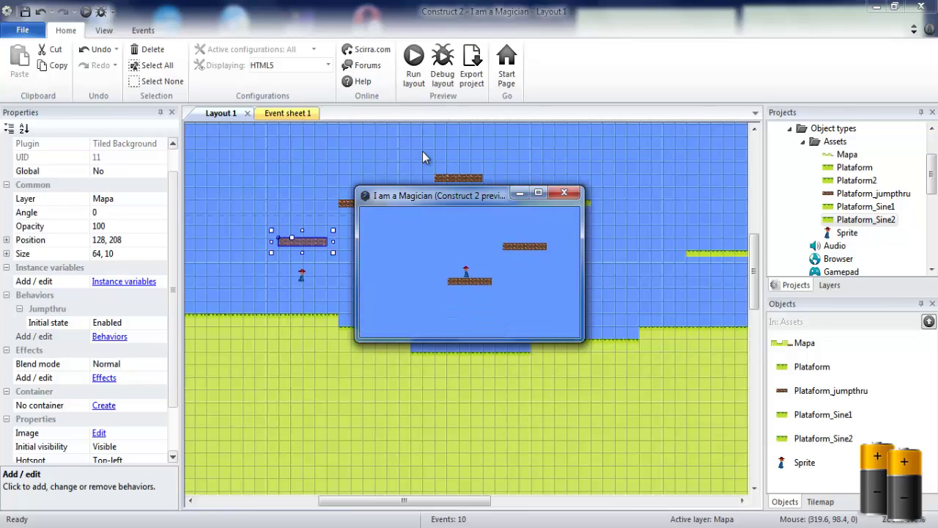
pyautogui.press('Up')
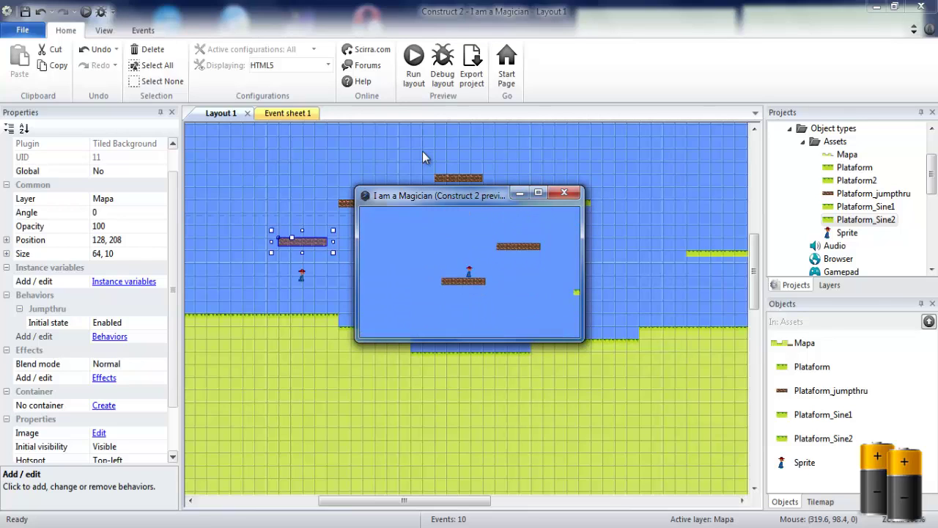
pyautogui.press('Up')
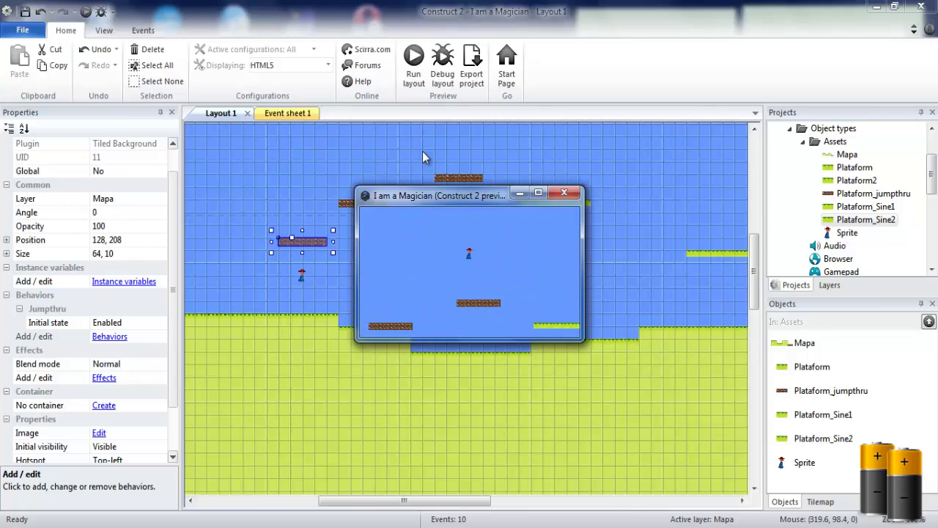
pyautogui.press('Right')
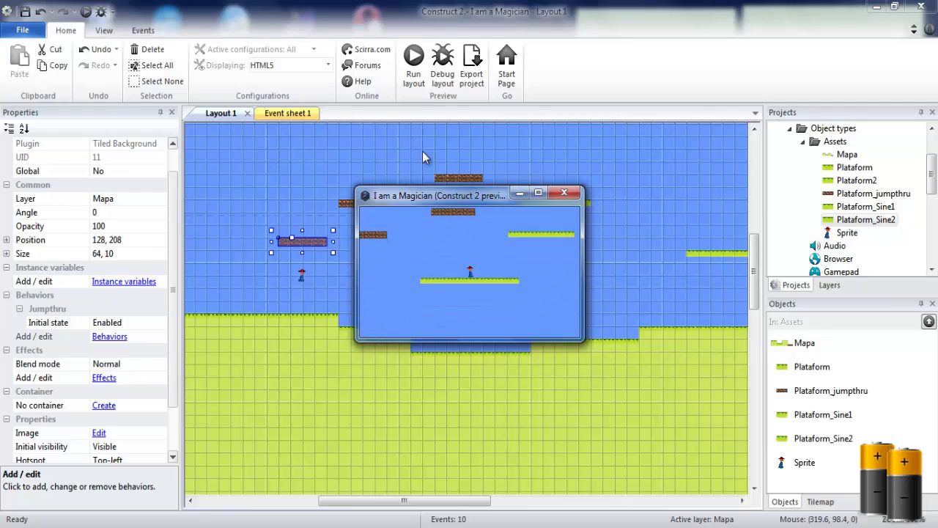
pyautogui.press('Right')
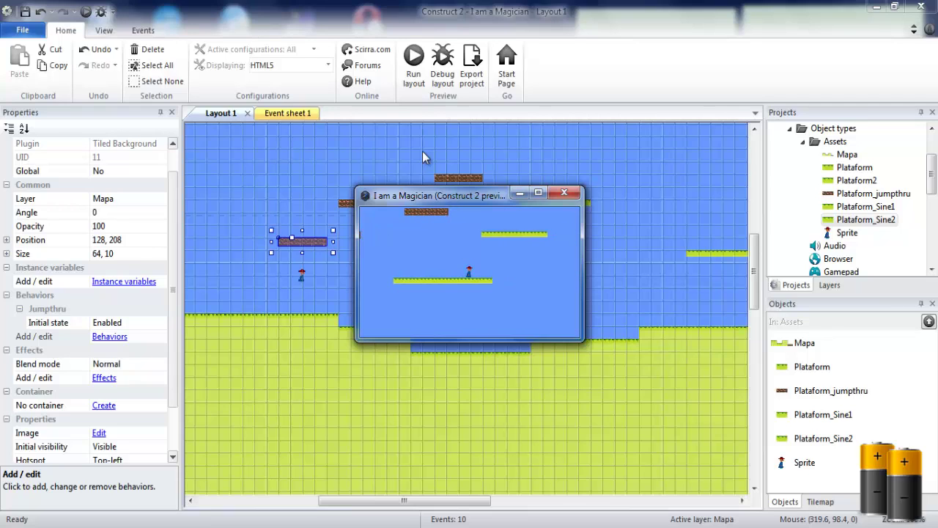
pyautogui.click(561, 193)
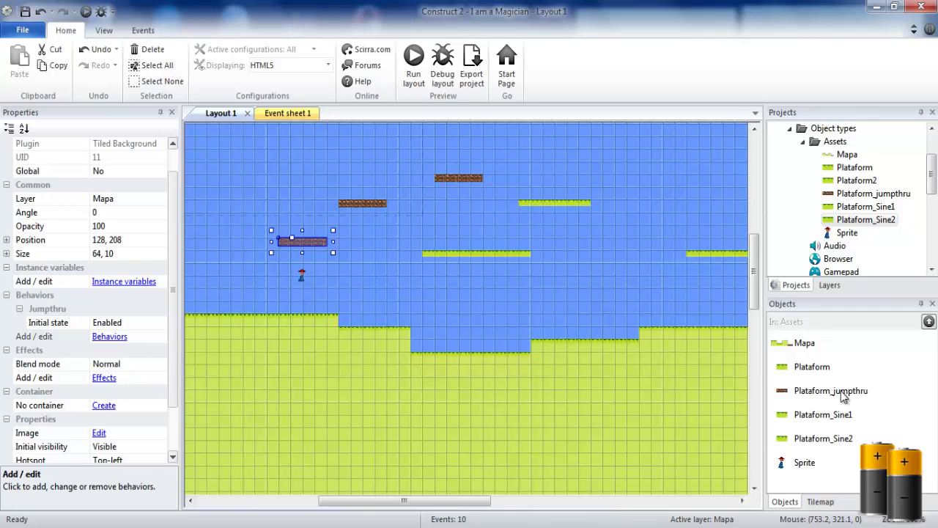
# Step: Check that the solid Plataform object has only its Solid behavior
pyautogui.click(811, 370)
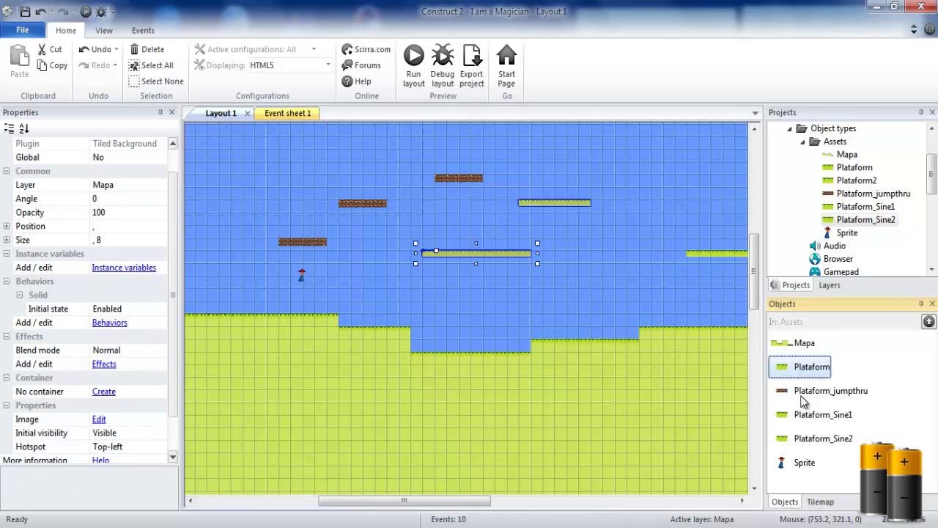
pyautogui.moveTo(172, 368); pyautogui.dragTo(177, 391)
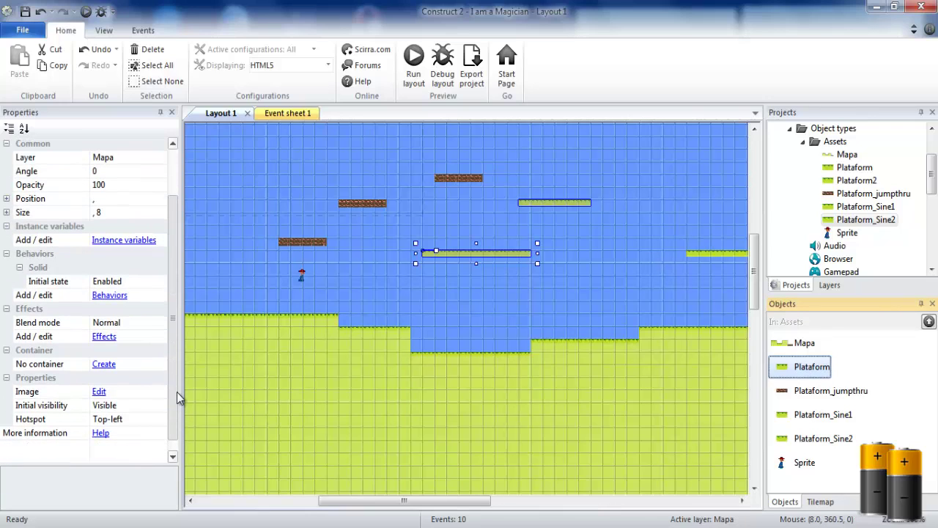
pyautogui.scroll(-1, 177, 391)
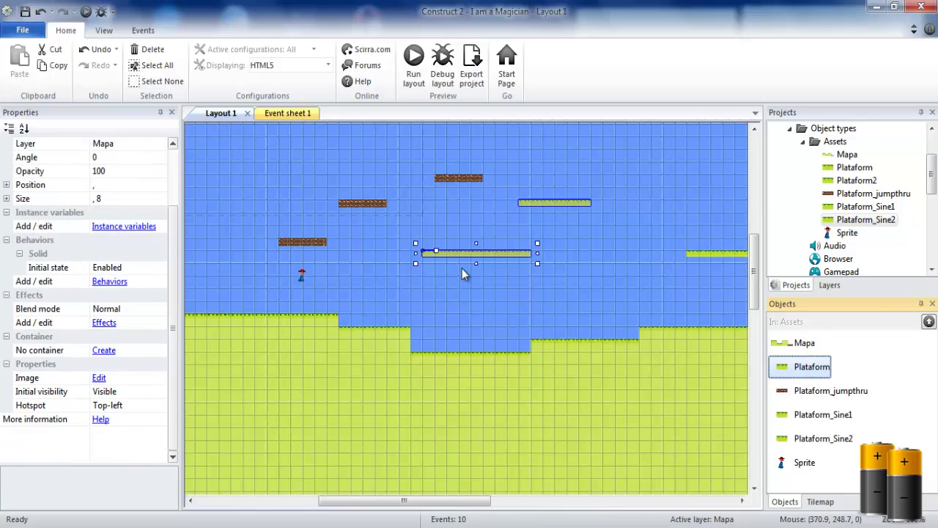
pyautogui.click(110, 282)
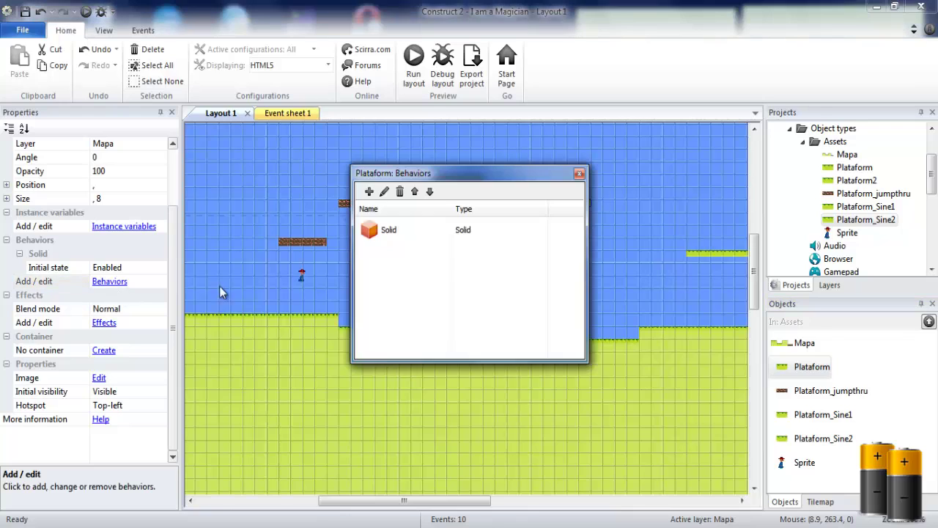
pyautogui.click(579, 173)
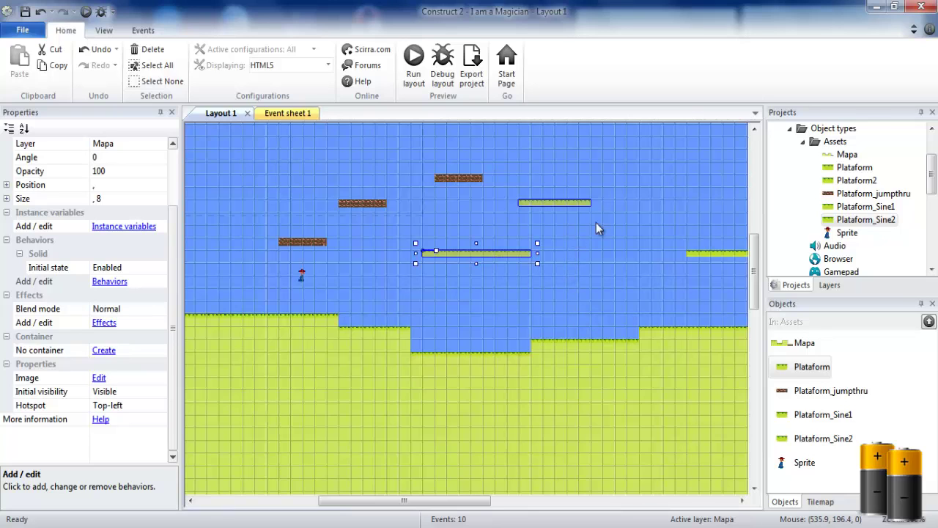
# Step: Place the player sprite at 720, 288 under the right-hand sine platform
pyautogui.click(827, 415)
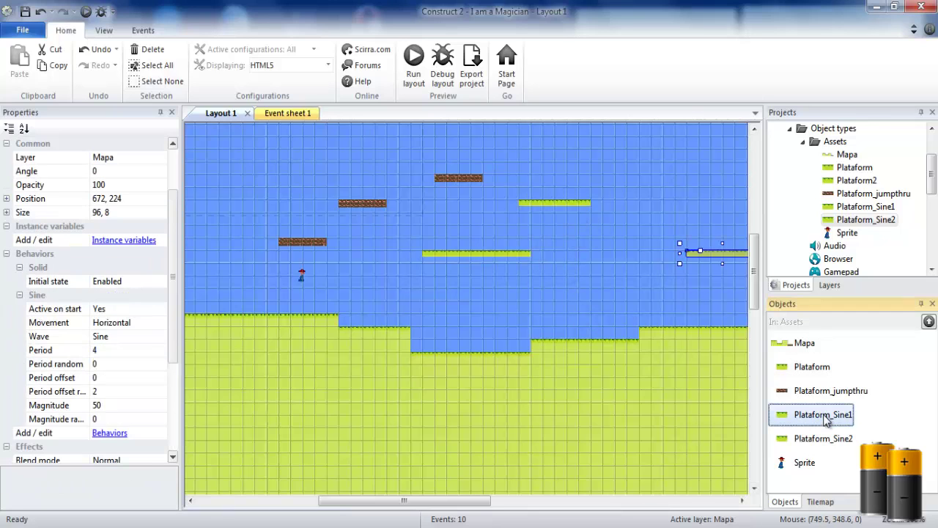
pyautogui.moveTo(425, 501); pyautogui.dragTo(517, 501)
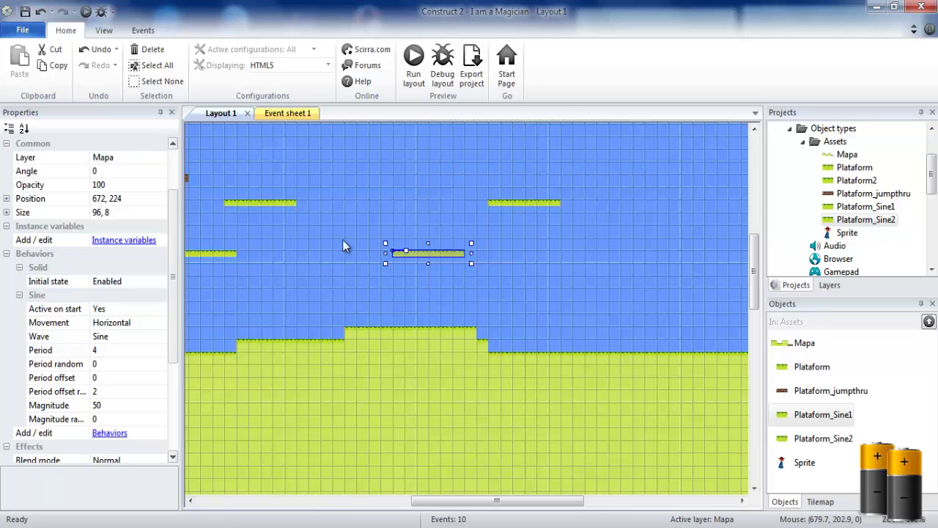
pyautogui.moveTo(344, 286); pyautogui.dragTo(615, 269, button='middle')
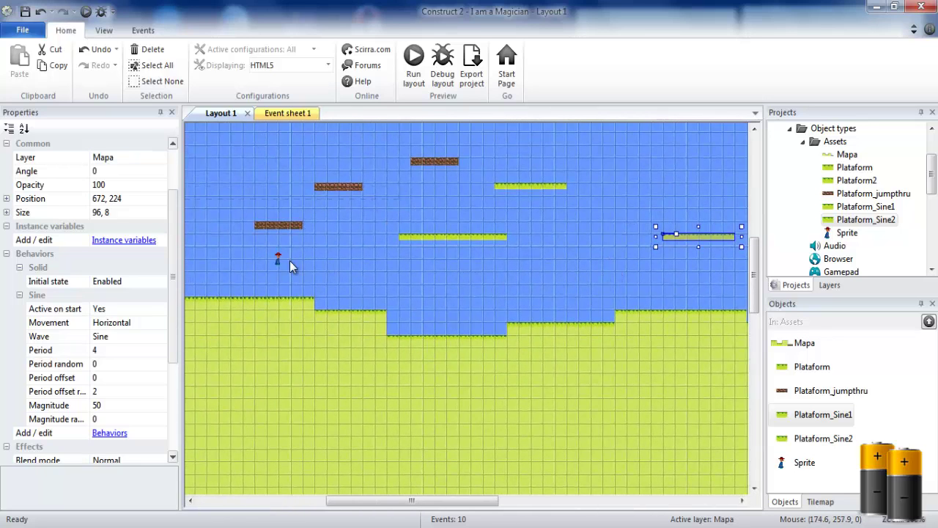
pyautogui.moveTo(278, 260); pyautogui.dragTo(703, 280)
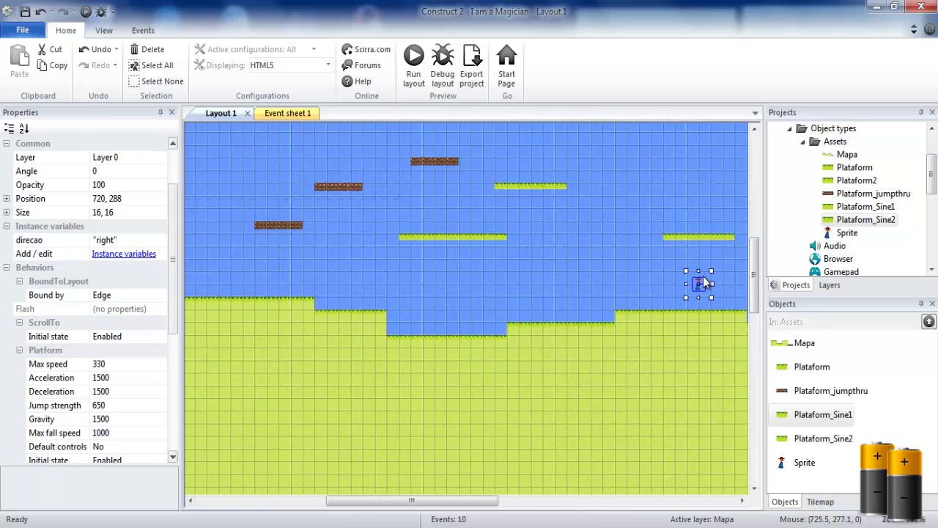
pyautogui.moveTo(672, 265); pyautogui.dragTo(433, 270, button='middle')
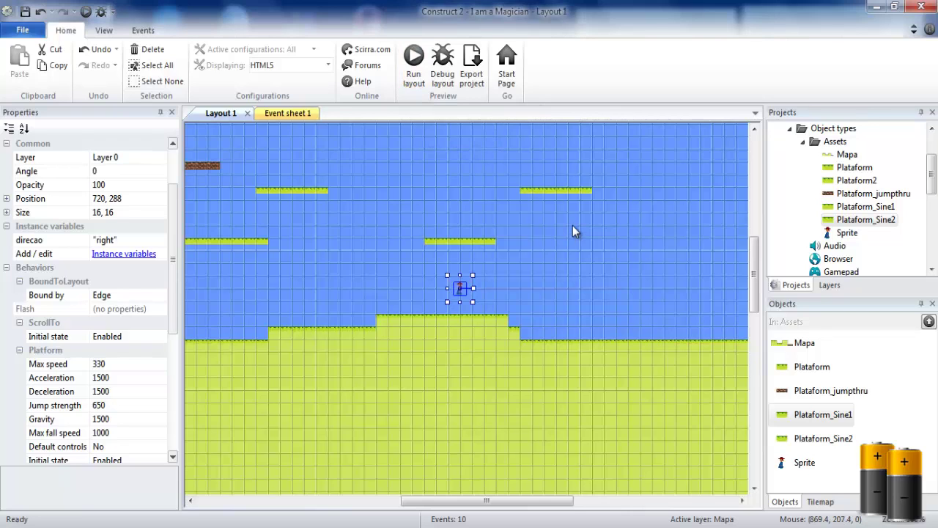
# Step: Launch a preview with F5 to watch the character ride the moving platforms
pyautogui.press('F5')
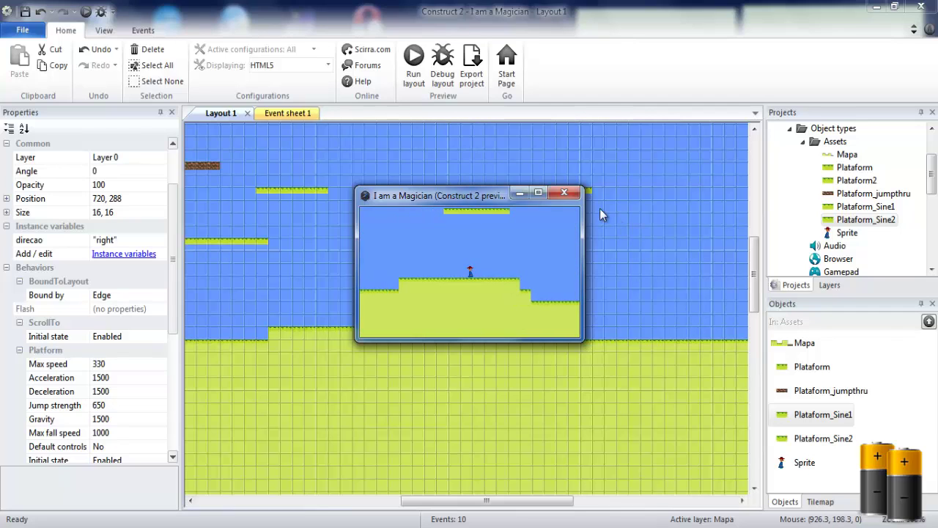
# Step: Close the preview and open the middle sine platform's behaviors list
pyautogui.click(564, 192)
pyautogui.click(445, 241)
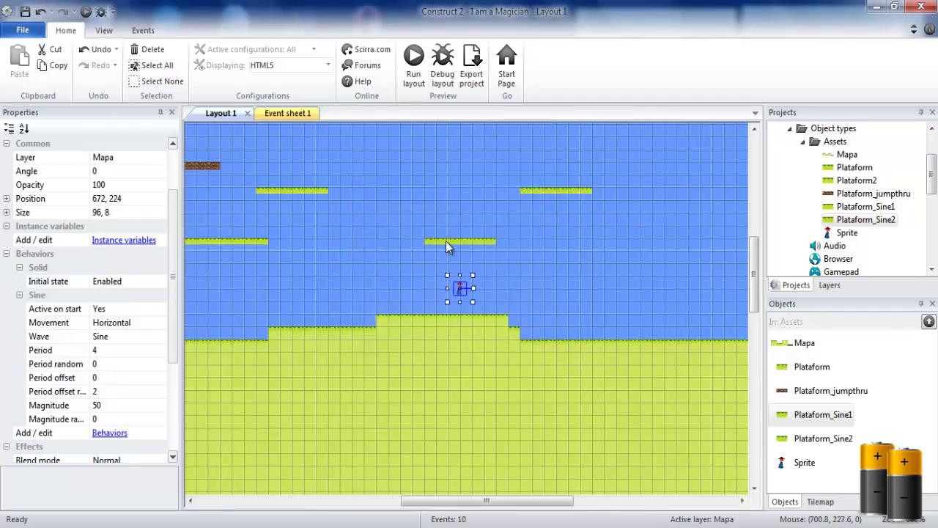
pyautogui.scroll(-2, 168, 352)
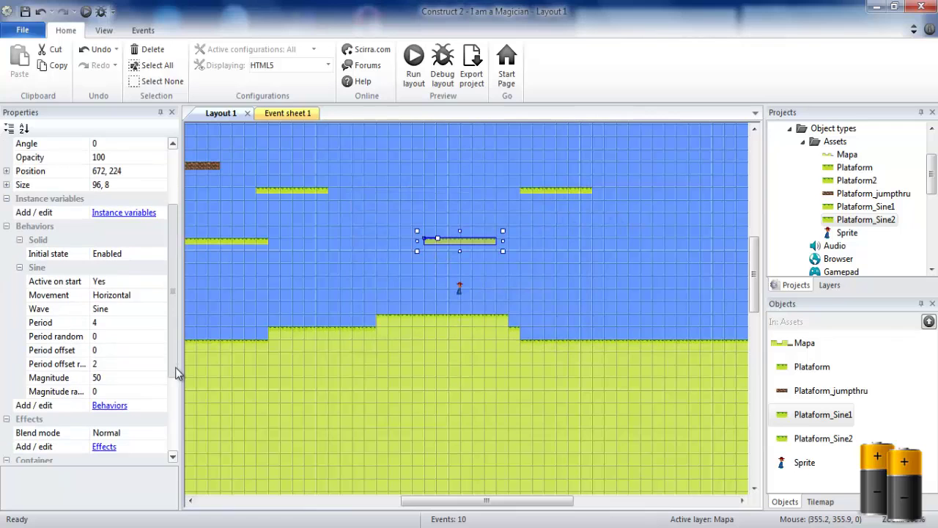
pyautogui.click(110, 405)
pyautogui.click(389, 254)
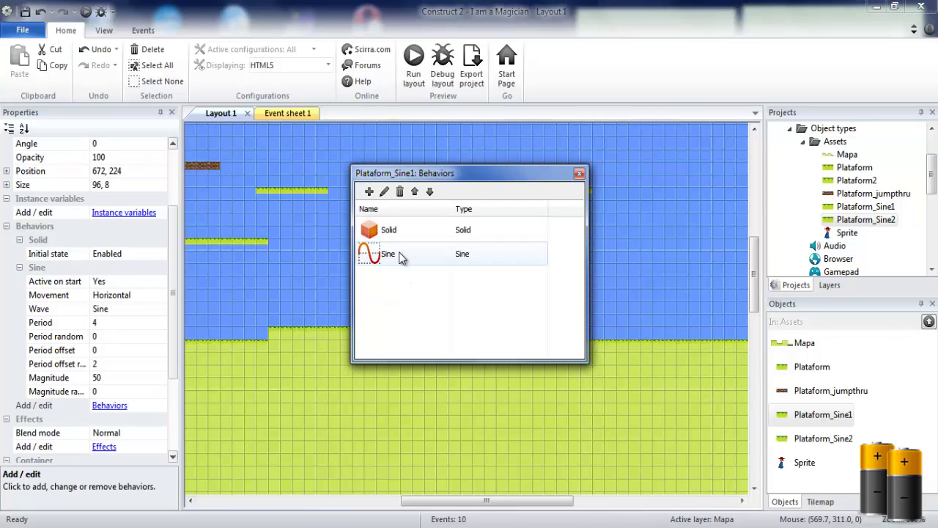
# Step: Add a trial Sine2 behavior, then delete it and close the behaviors list
pyautogui.click(369, 192)
pyautogui.click(375, 364)
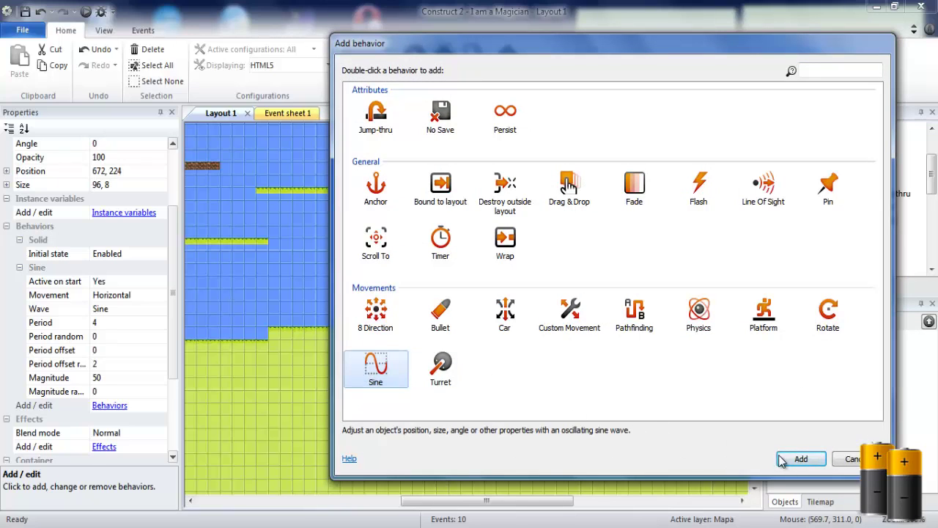
pyautogui.click(800, 458)
pyautogui.click(387, 253)
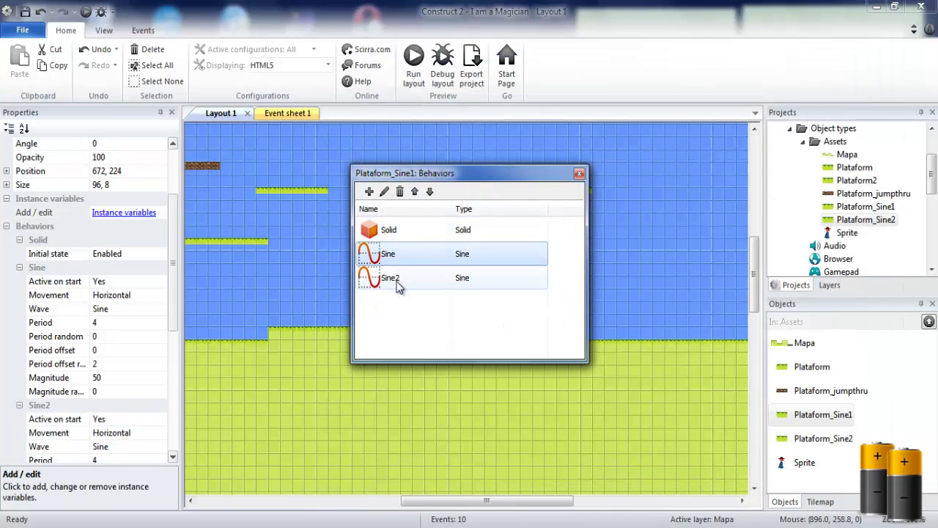
pyautogui.click(395, 278)
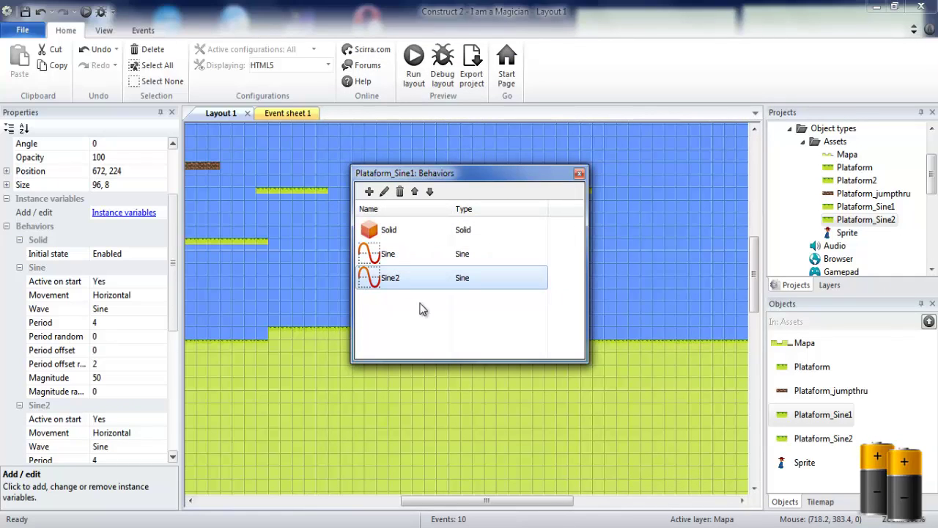
pyautogui.click(400, 193)
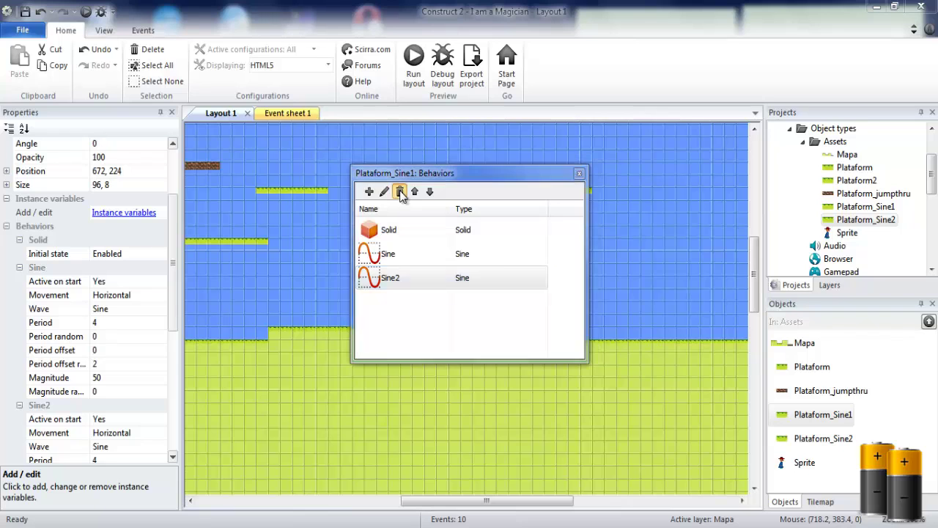
pyautogui.click(540, 306)
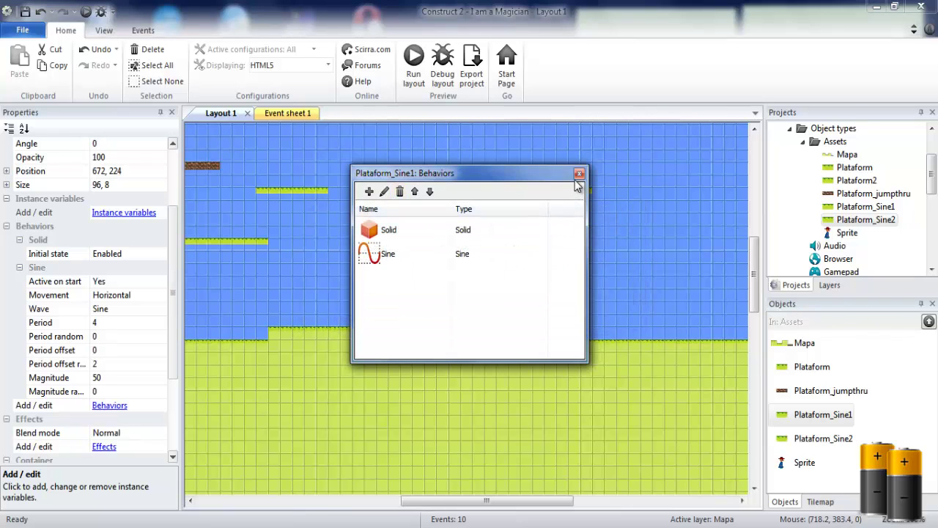
pyautogui.click(579, 173)
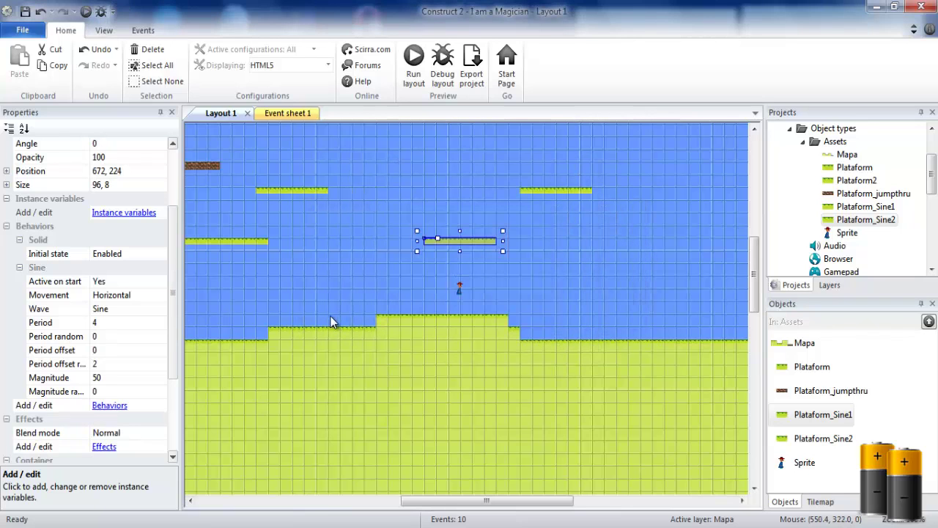
# Step: Set the middle sine platform's Magnitude to 100 and preview the level with F5
pyautogui.click(438, 242)
pyautogui.click(437, 242)
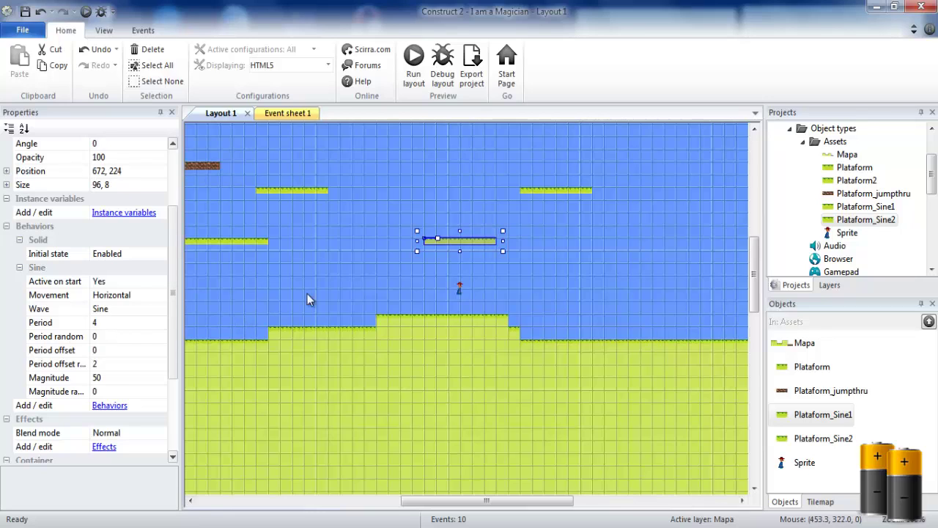
pyautogui.click(127, 322)
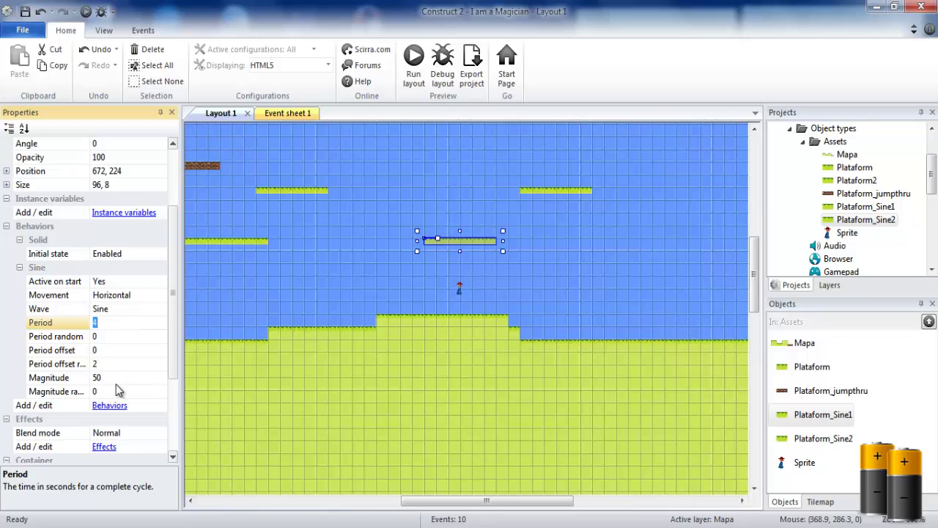
pyautogui.click(116, 377)
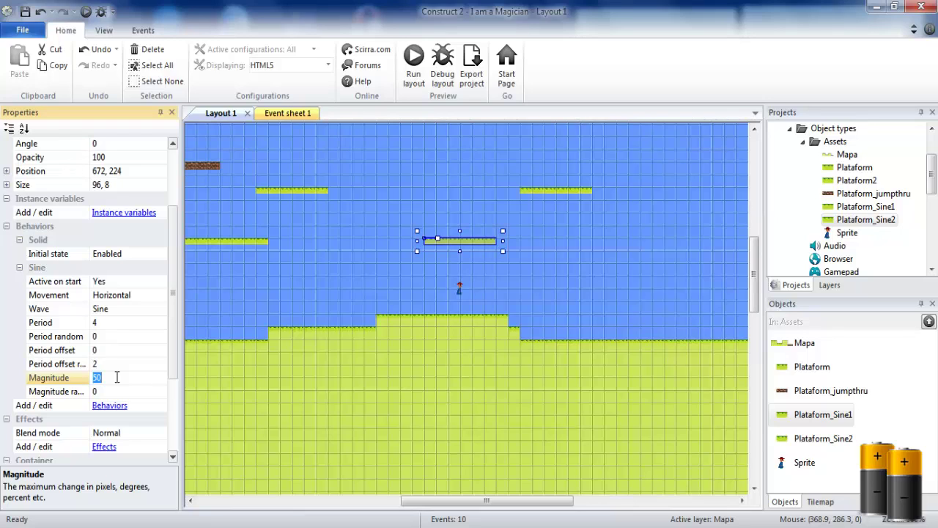
pyautogui.write('1')
pyautogui.write('00')
pyautogui.press('Return')
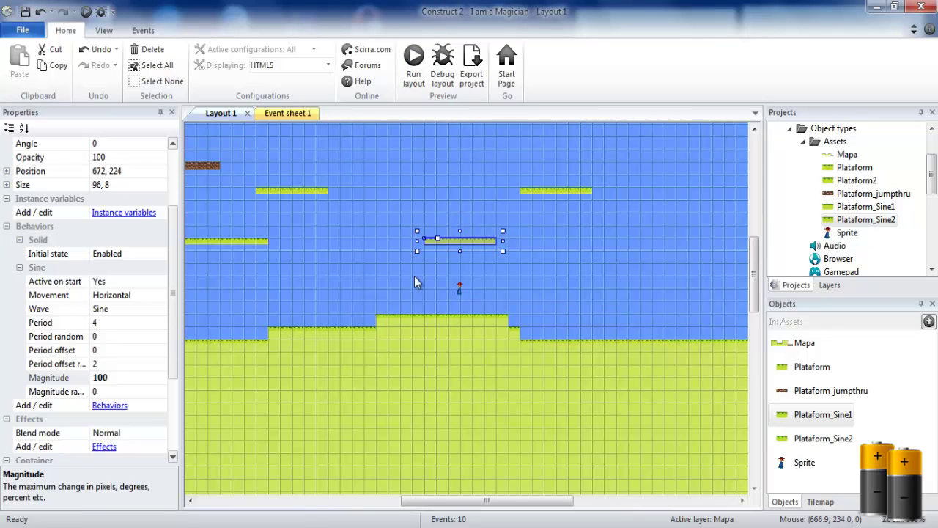
pyautogui.press('F5')
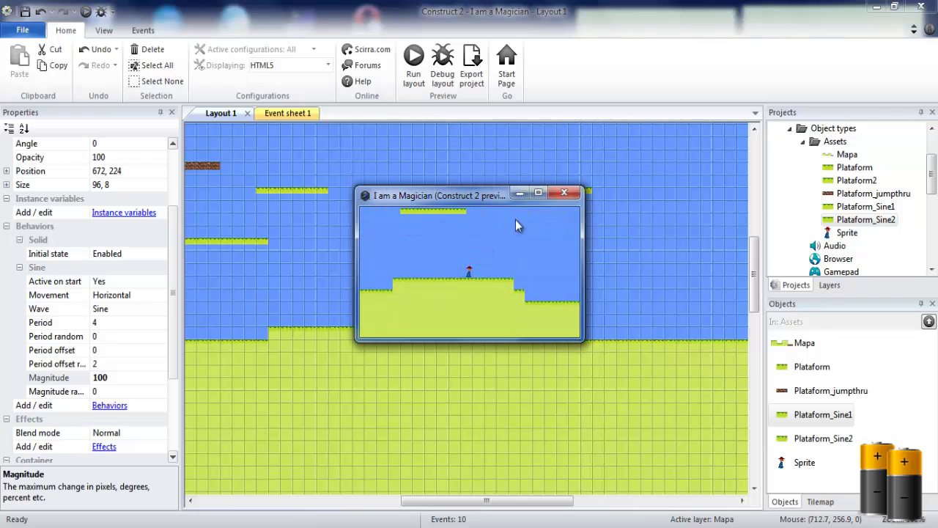
# Step: Close the previous preview and set the sine platform's Period to 1
pyautogui.click(564, 193)
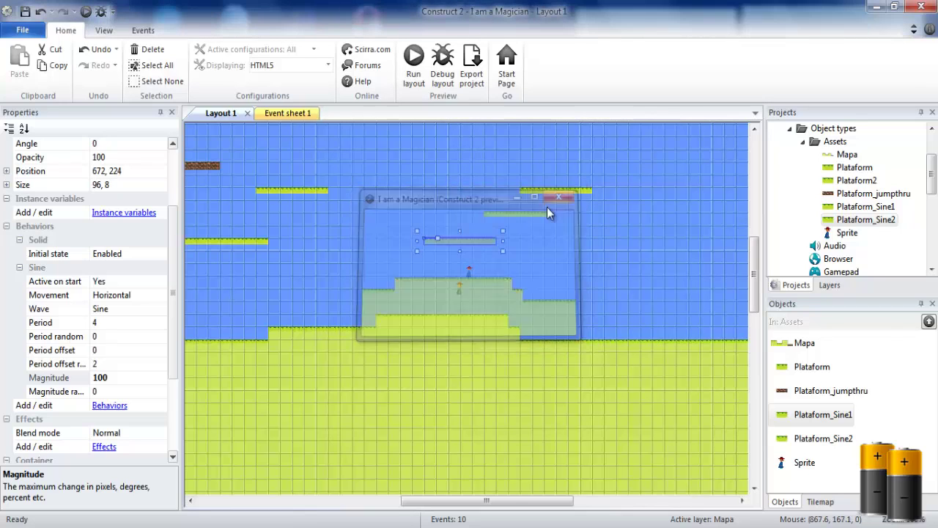
pyautogui.click(129, 322)
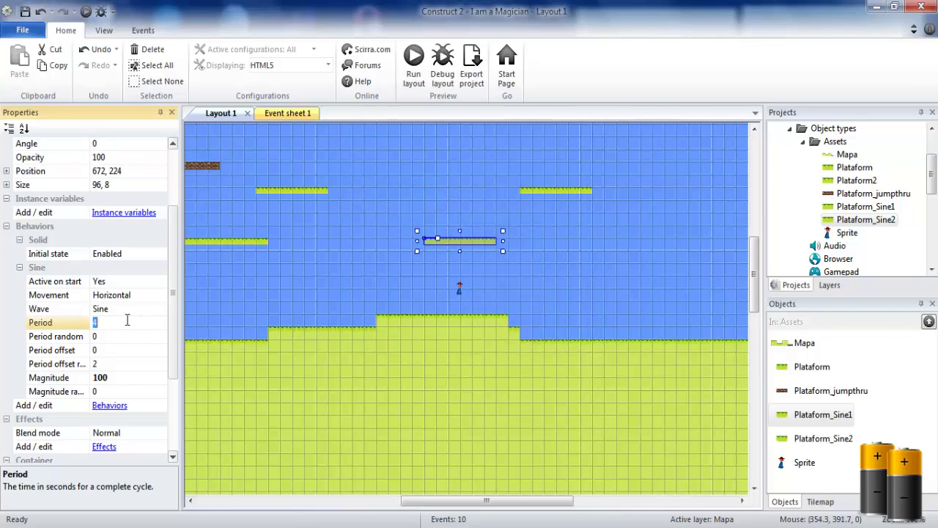
pyautogui.write('1')
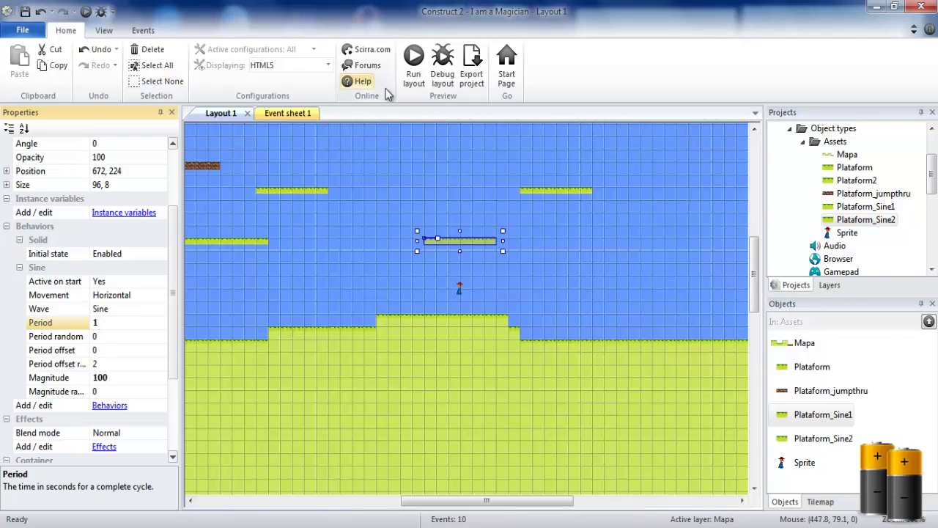
pyautogui.click(414, 62)
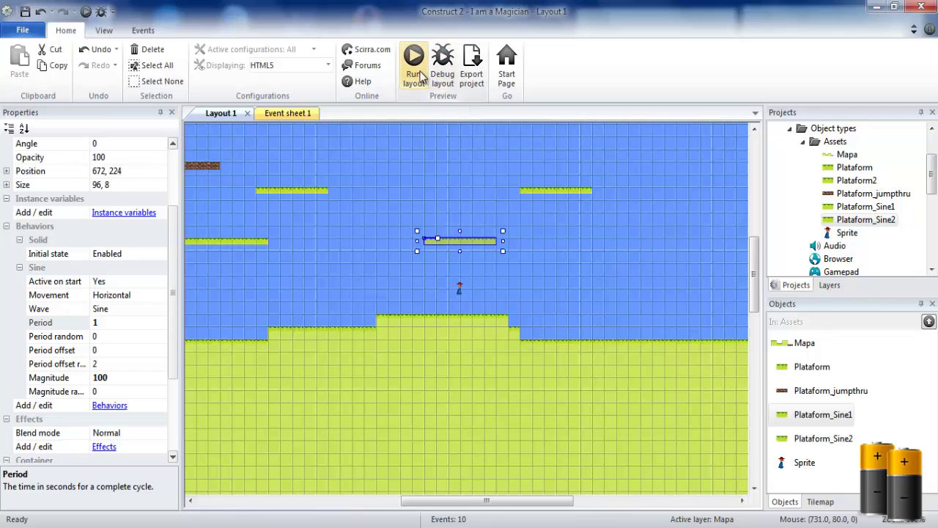
# Step: Test the Period 1 motion in a maximized layout preview, then close it
pyautogui.click(411, 107)
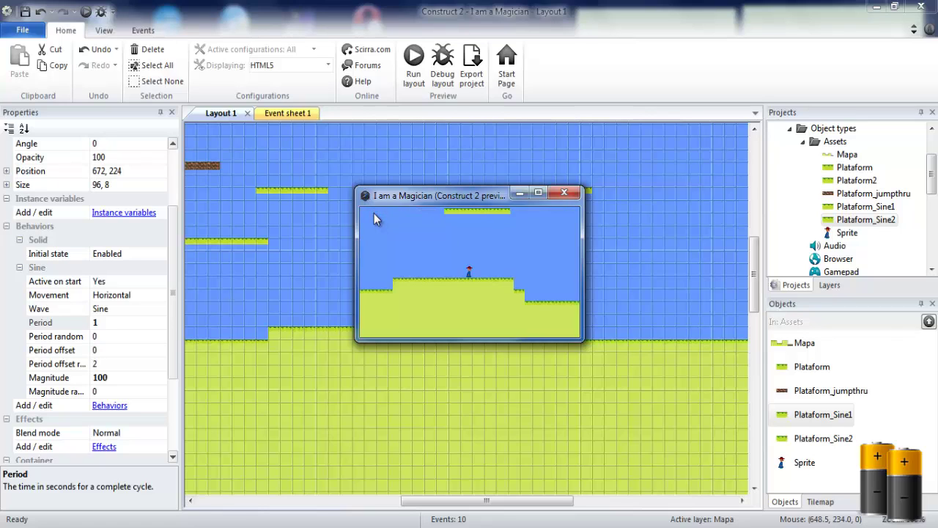
pyautogui.click(539, 193)
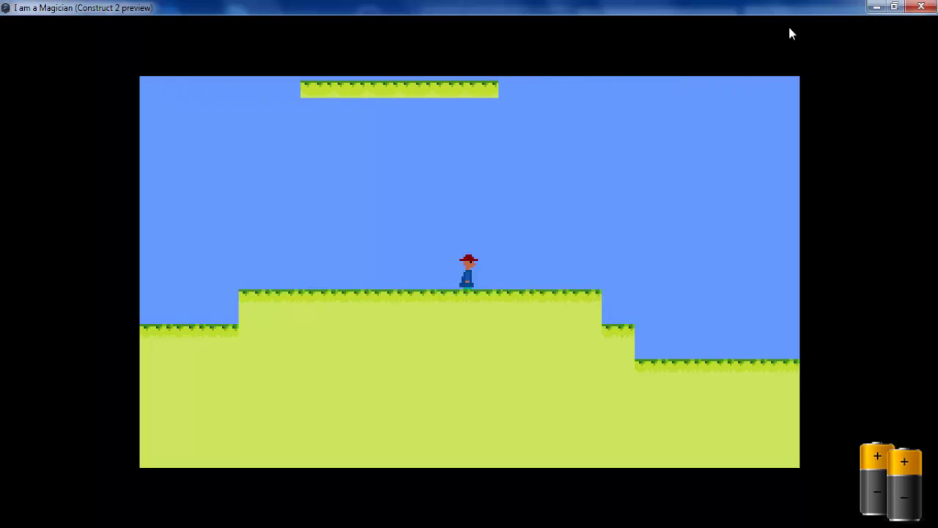
pyautogui.click(922, 7)
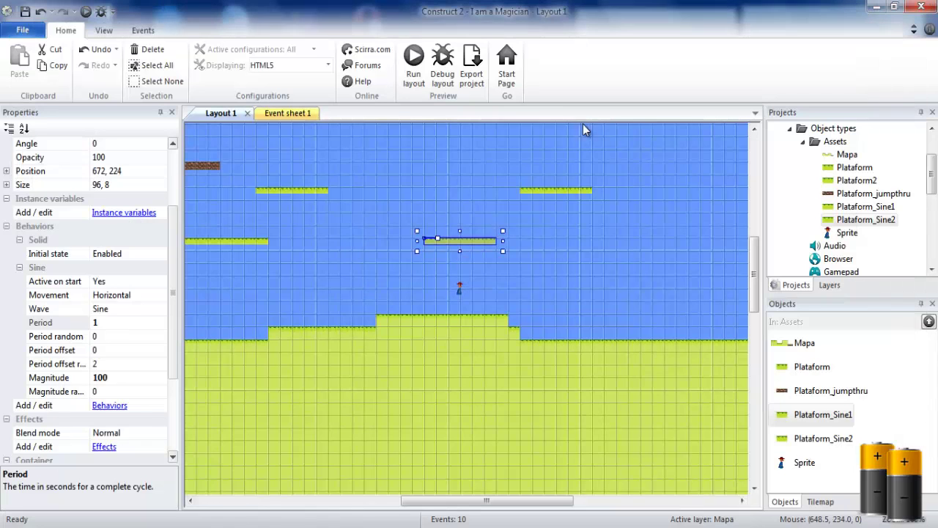
# Step: Change the sine Period to 10 and test it in a preview, keeping Magnitude 100
pyautogui.click(130, 327)
pyautogui.write('0')
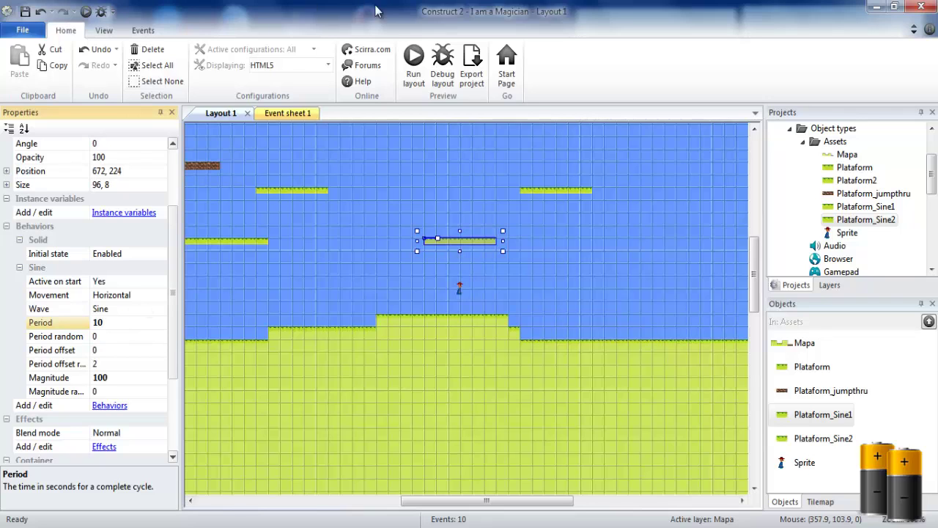
pyautogui.click(413, 63)
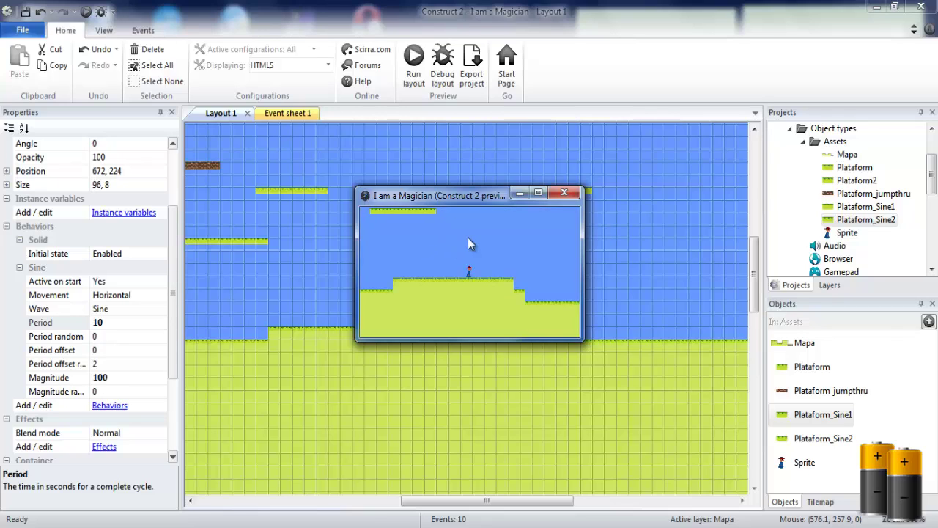
pyautogui.click(565, 193)
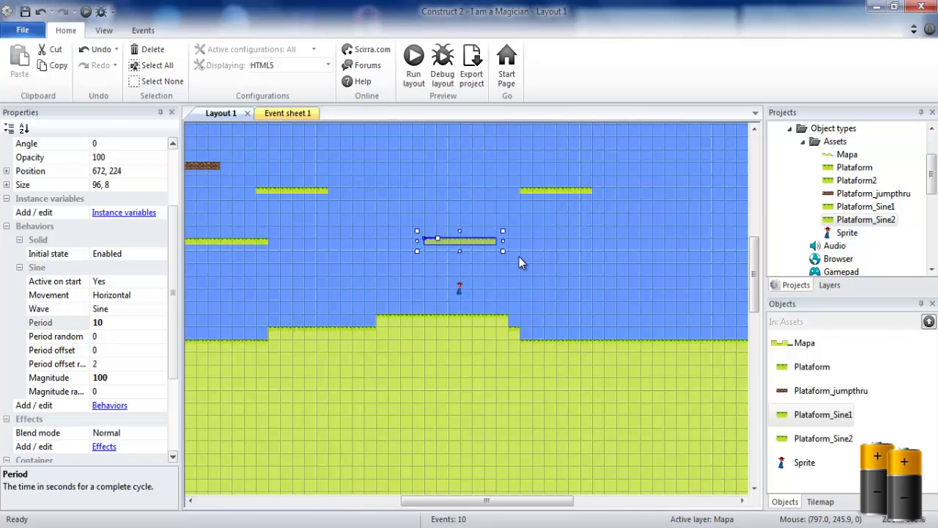
pyautogui.click(509, 263)
# Step: Select the upper moving platform, Plataform_Sine2
pyautogui.click(546, 189)
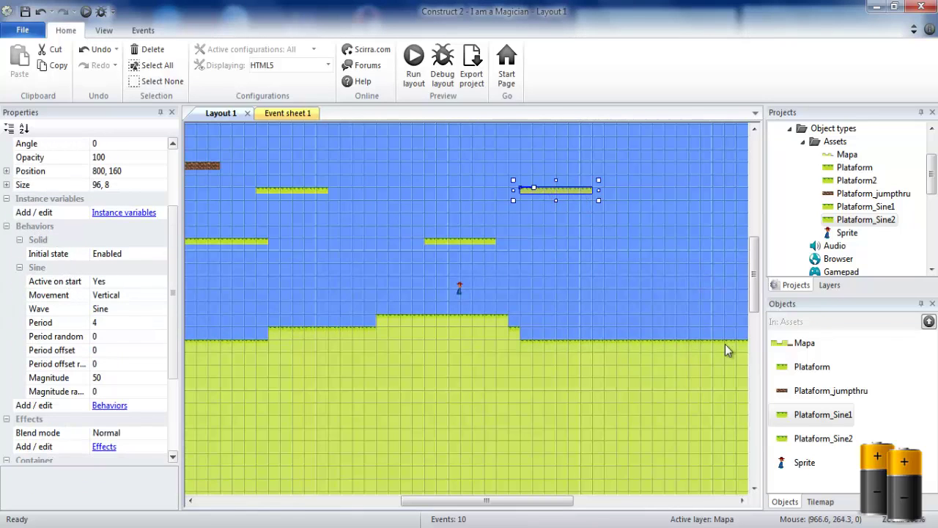
pyautogui.click(806, 439)
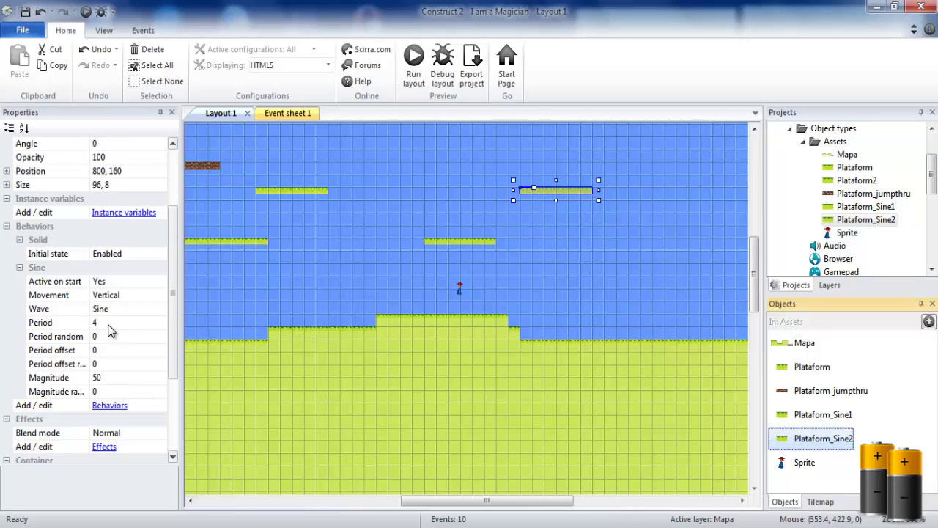
pyautogui.click(466, 242)
pyautogui.click(571, 194)
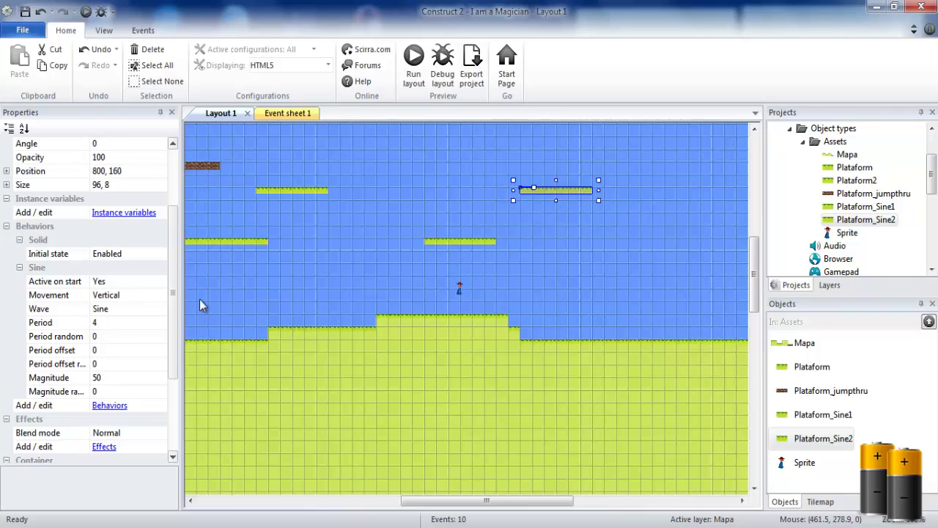
# Step: Set Plataform_Sine2's Wave to Triangle and test it in a layout preview
pyautogui.click(156, 312)
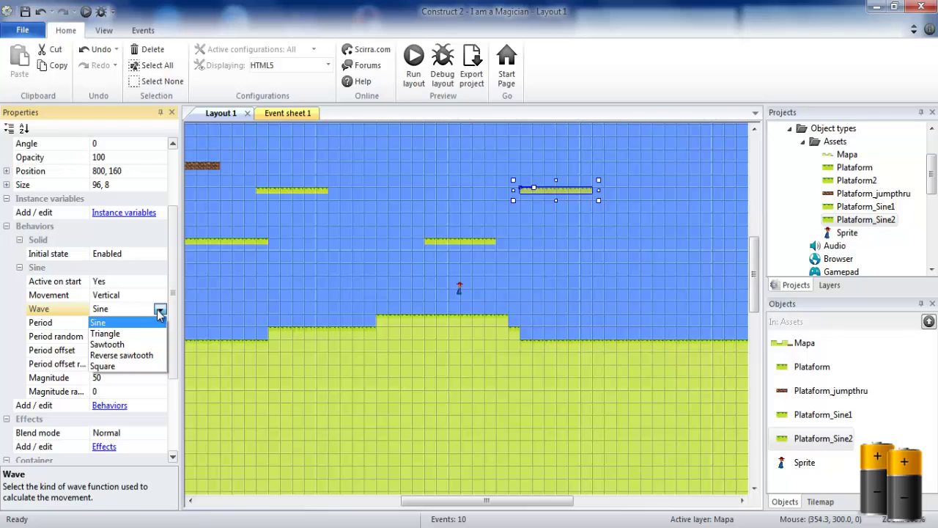
pyautogui.click(154, 333)
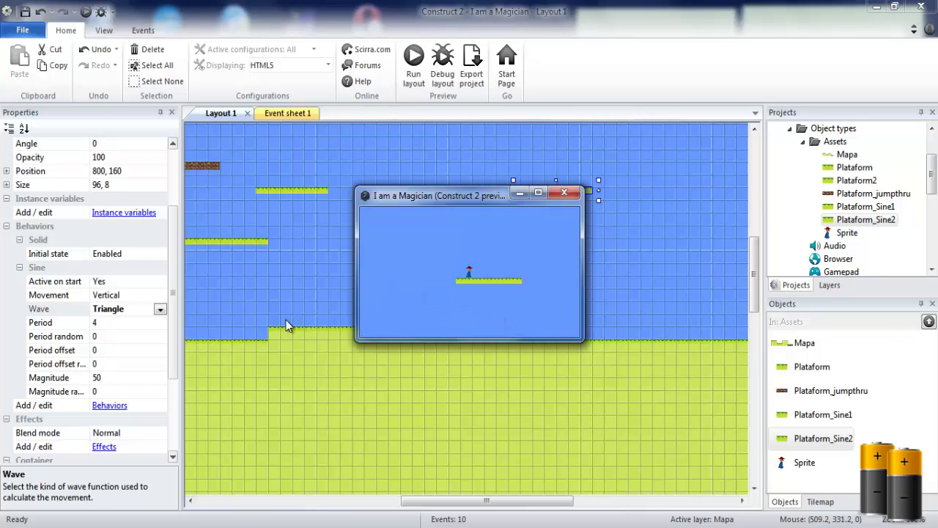
pyautogui.click(565, 193)
pyautogui.click(160, 308)
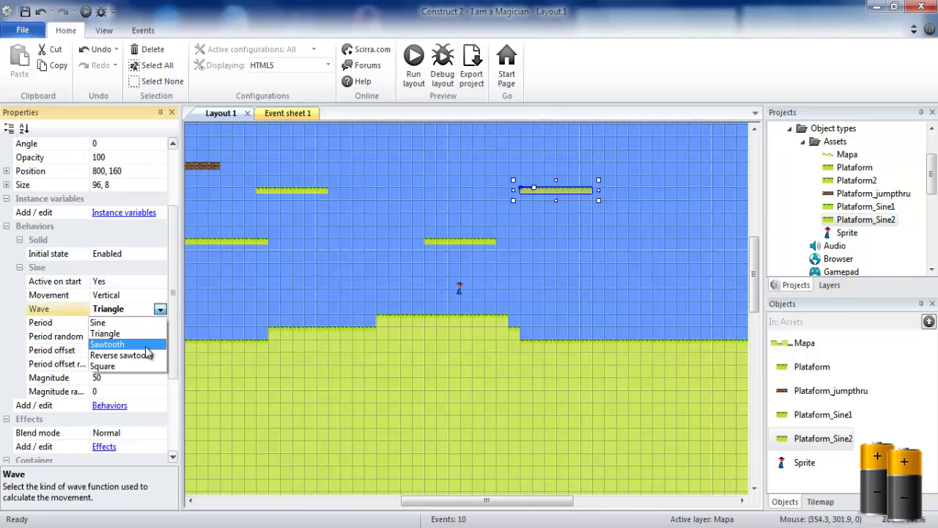
# Step: Try the Sawtooth wave in an F5 preview by jumping onto the platform
pyautogui.click(147, 344)
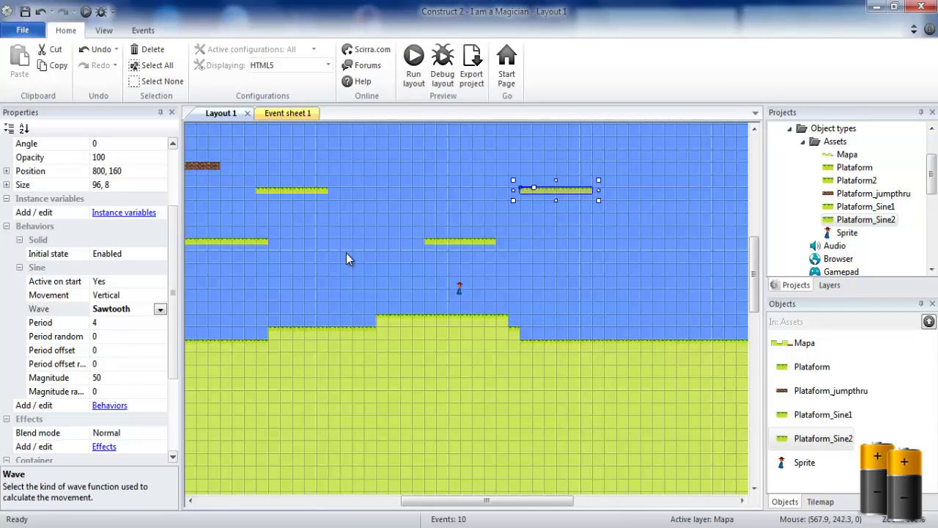
pyautogui.press('F5')
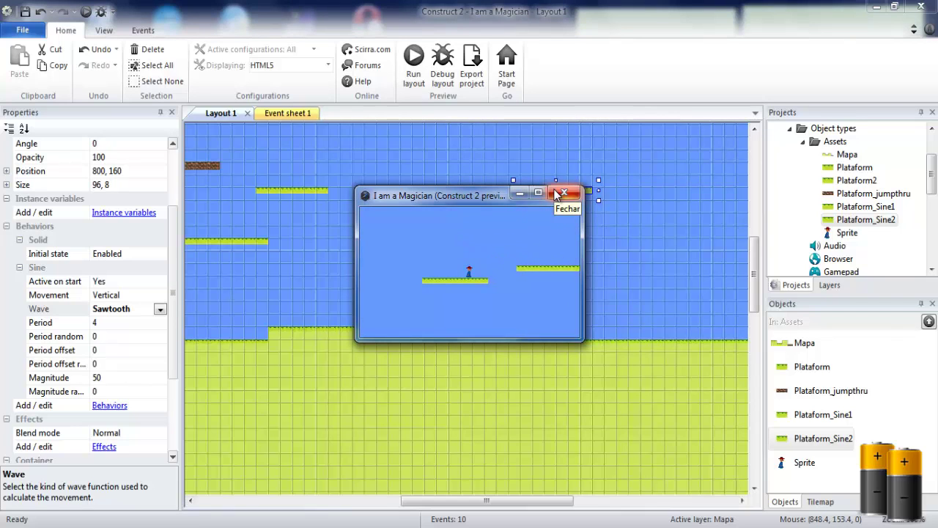
pyautogui.press('Up')
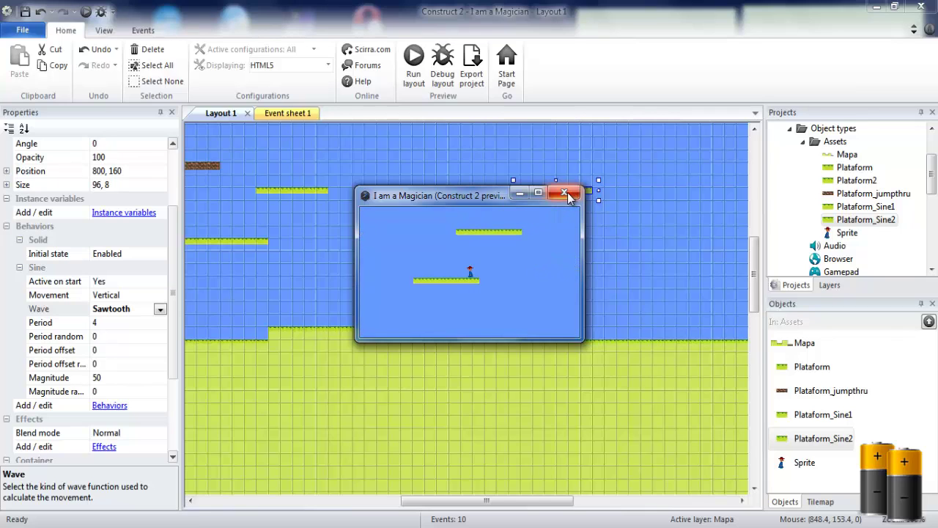
pyautogui.click(566, 195)
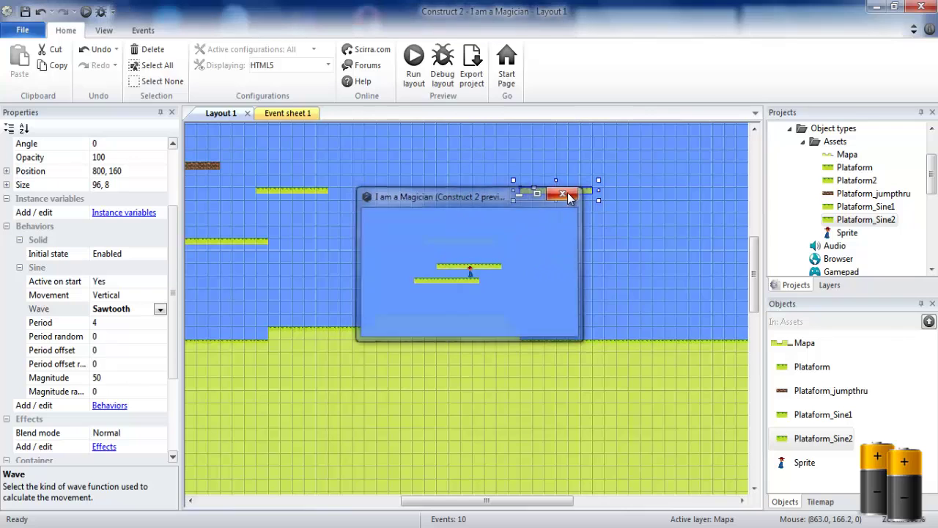
pyautogui.click(153, 308)
pyautogui.click(160, 308)
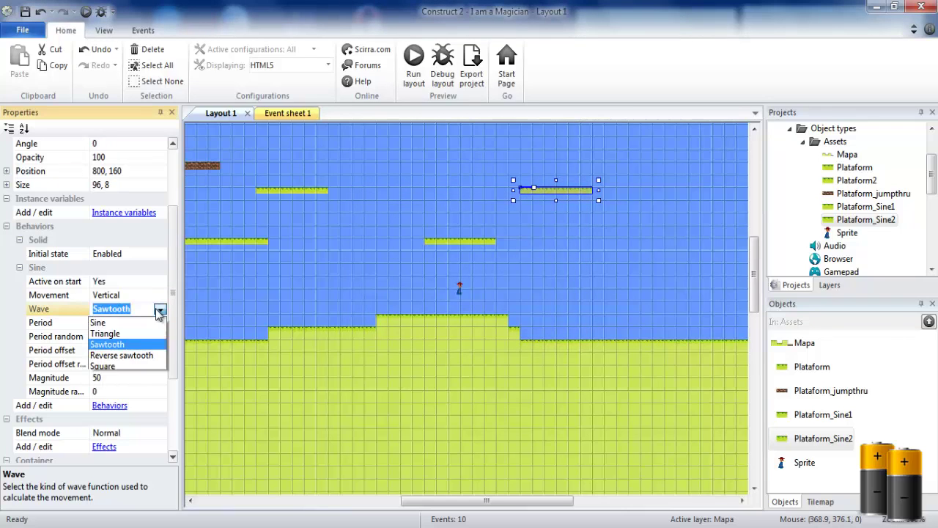
# Step: Set the Wave back to Sine and change the Movement from Vertical to Size
pyautogui.click(146, 321)
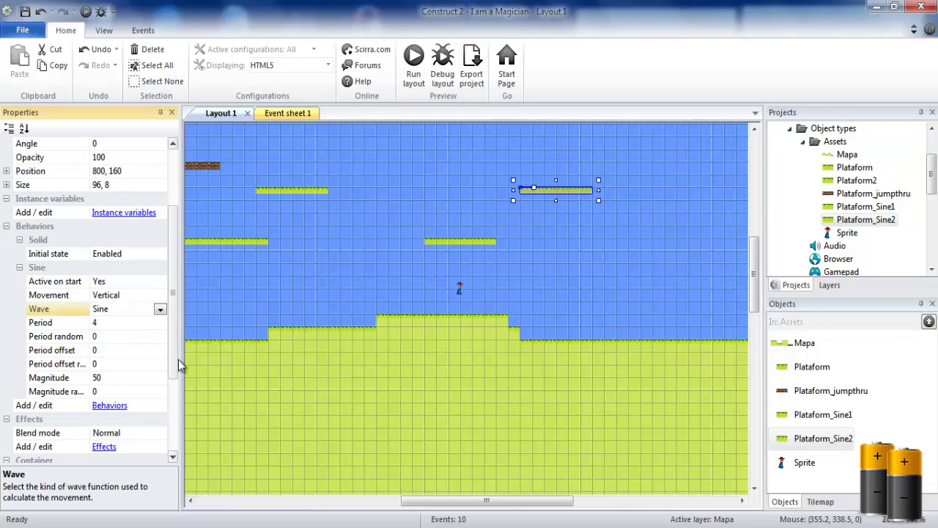
pyautogui.moveTo(175, 363); pyautogui.dragTo(168, 380)
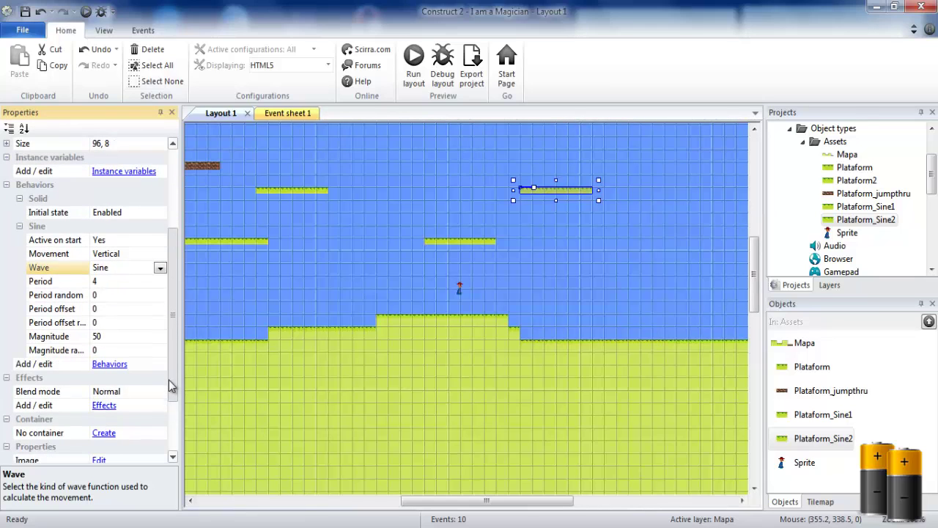
pyautogui.click(159, 254)
pyautogui.click(110, 288)
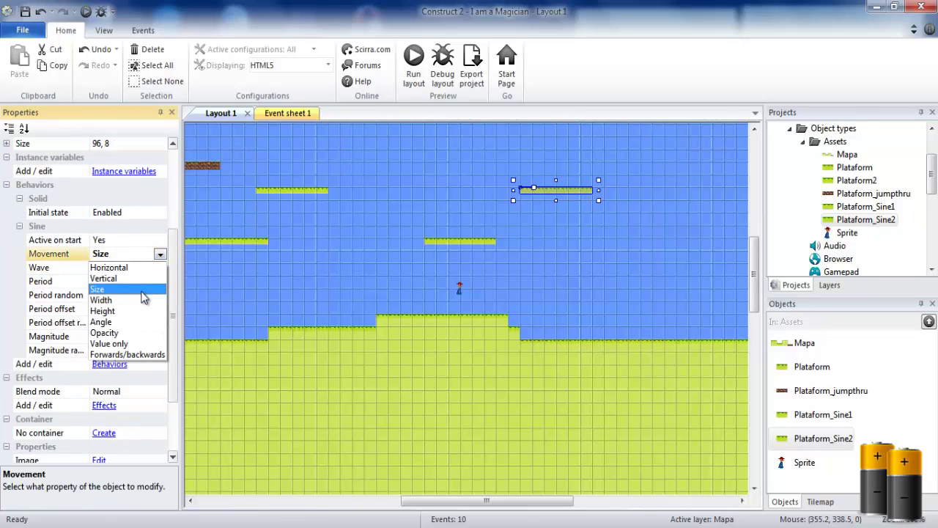
# Step: Preview the layout, jumping the player onto the size-oscillating platform, then close it
pyautogui.click(413, 62)
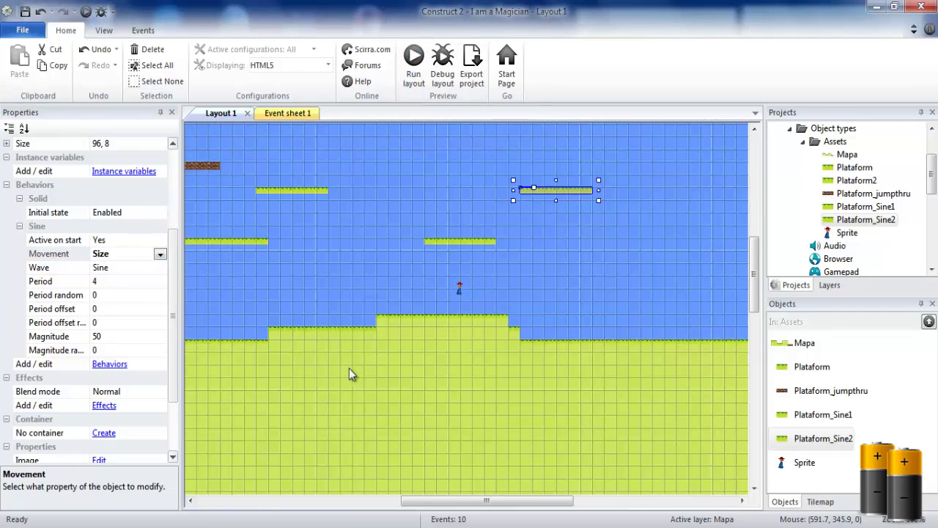
pyautogui.click(414, 62)
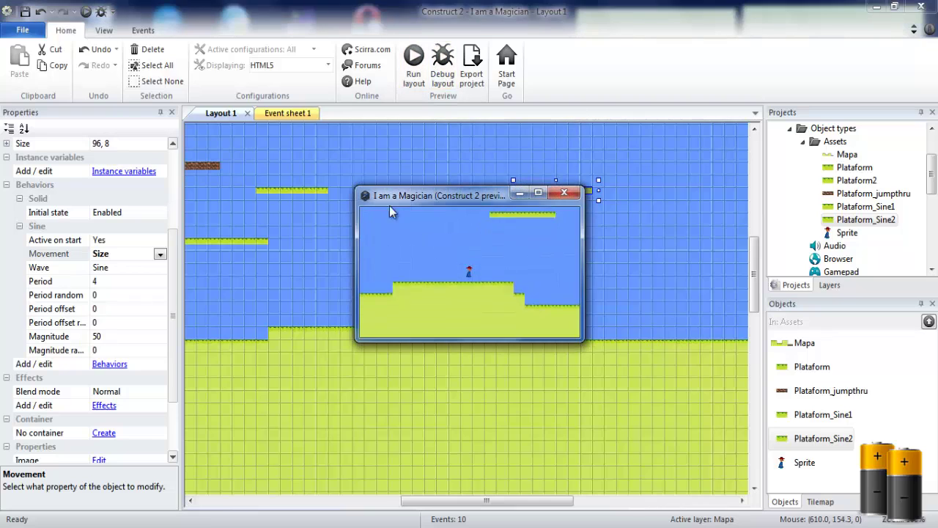
pyautogui.press('Up')
pyautogui.press('Up')
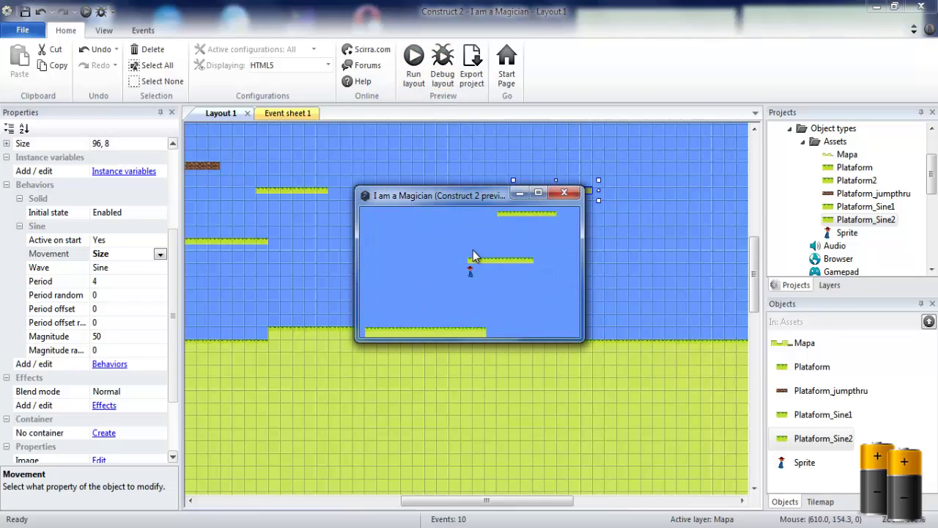
pyautogui.press('Up')
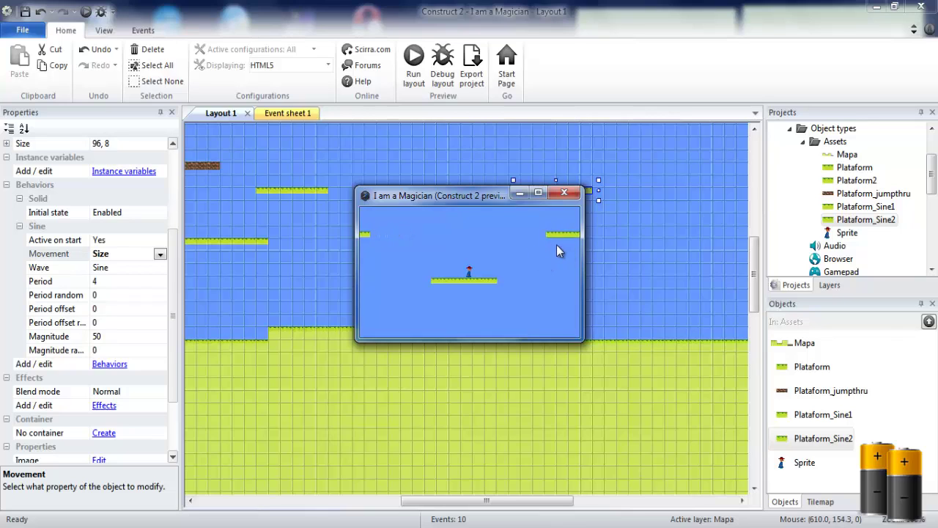
pyautogui.press('Up')
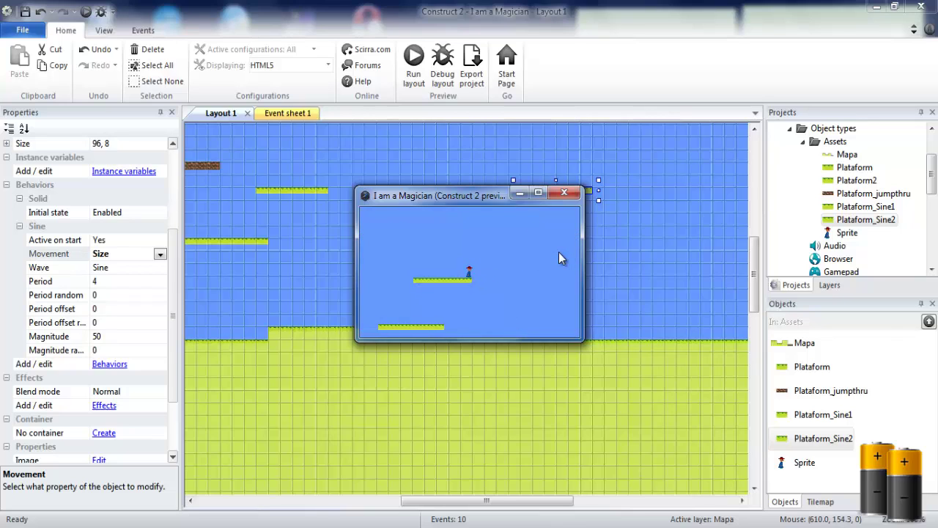
pyautogui.press('Up')
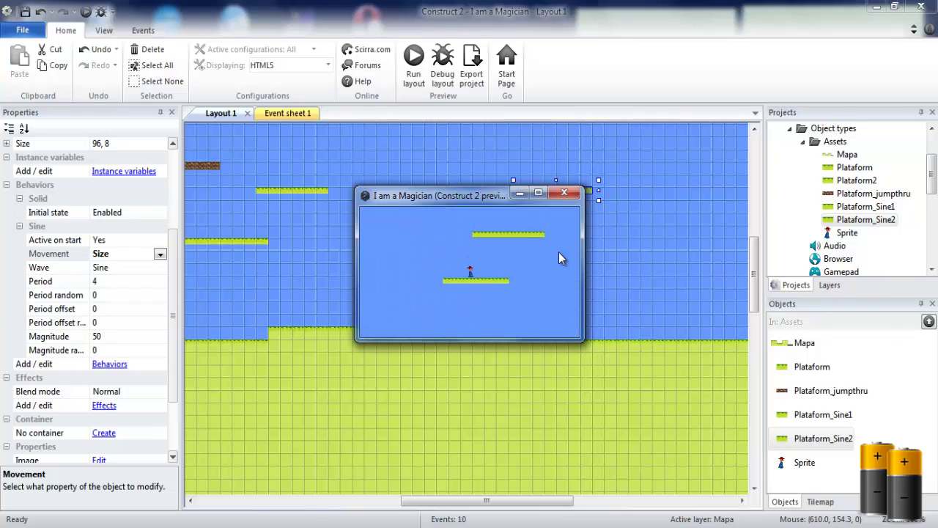
pyautogui.press('Up')
pyautogui.press('Right')
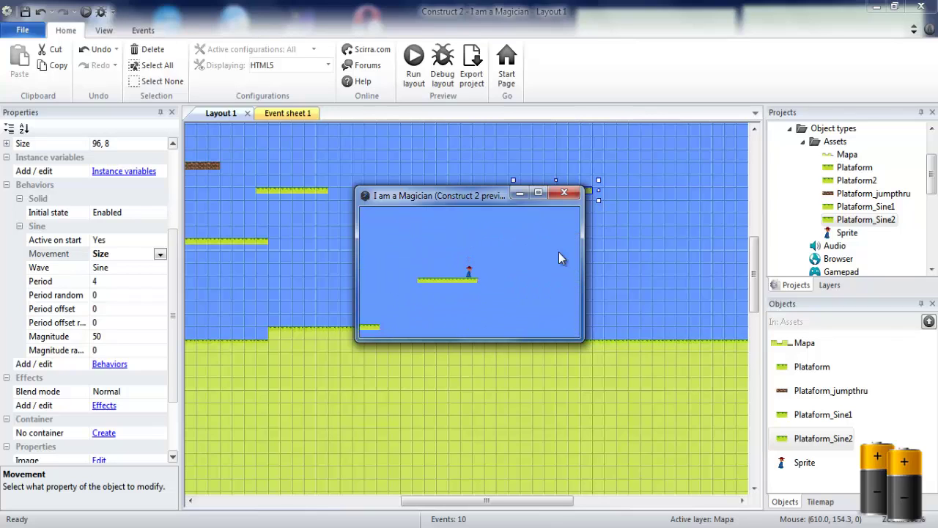
pyautogui.click(564, 192)
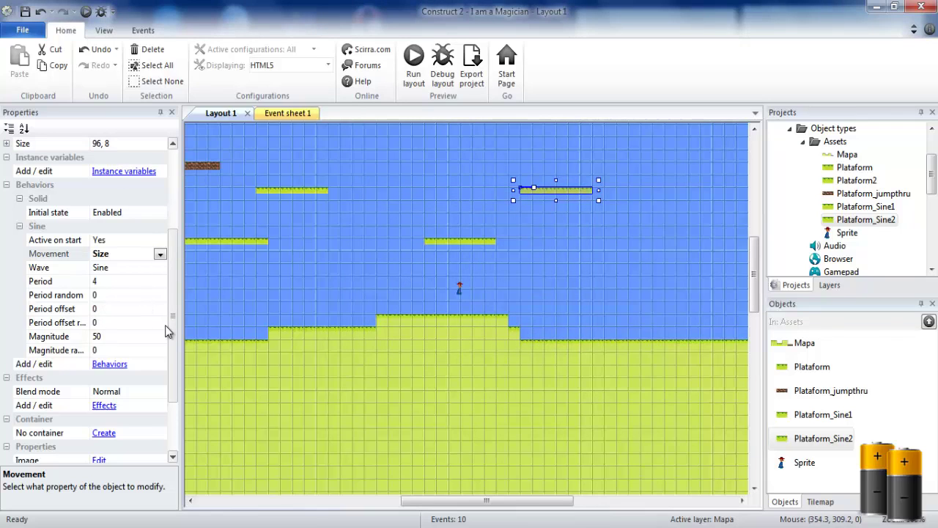
# Step: Review the Sine settings in Properties, leaving Movement on Size, Period 4, Magnitude 50
pyautogui.moveTo(176, 332); pyautogui.dragTo(173, 305)
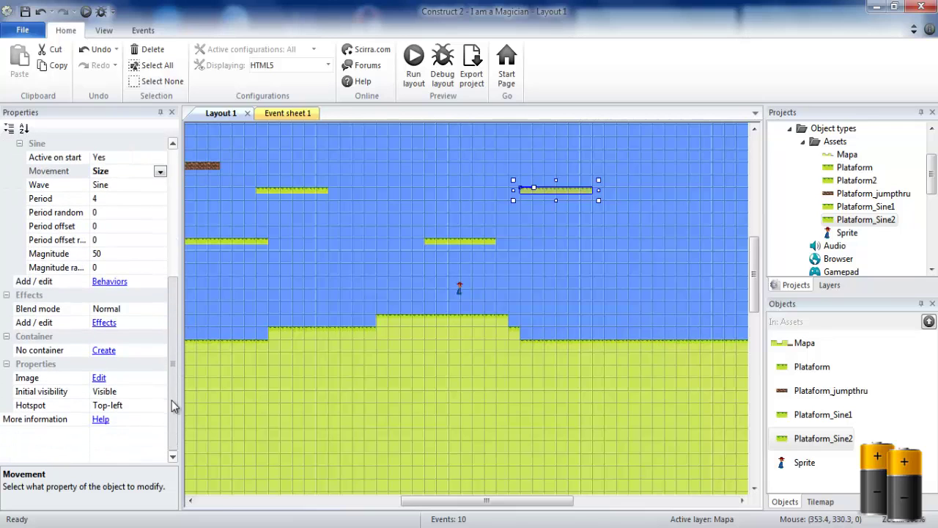
pyautogui.scroll(1, 171, 300)
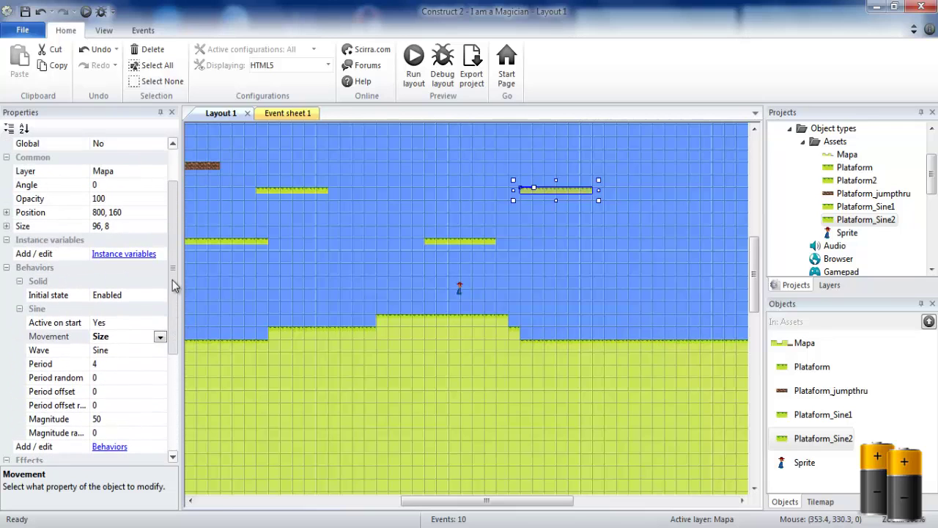
pyautogui.scroll(1, 171, 301)
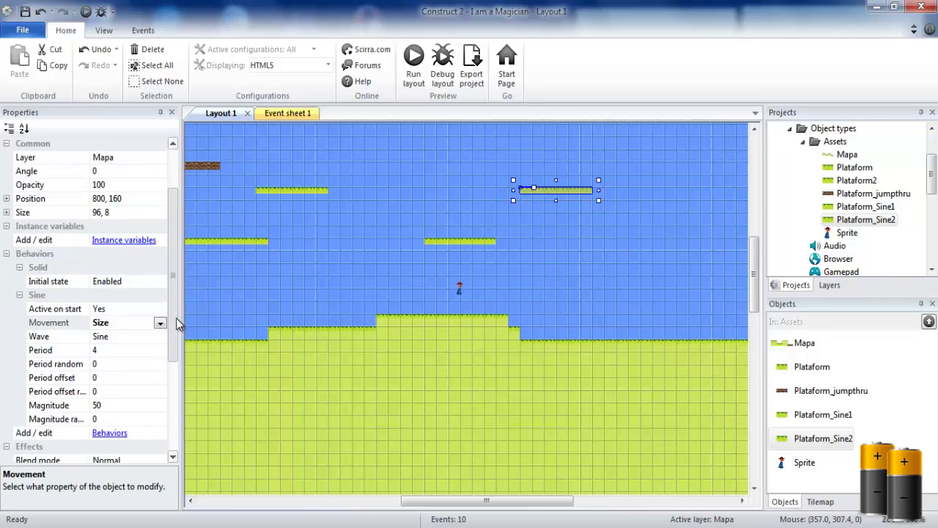
pyautogui.moveTo(170, 279); pyautogui.dragTo(181, 379)
pyautogui.click(161, 212)
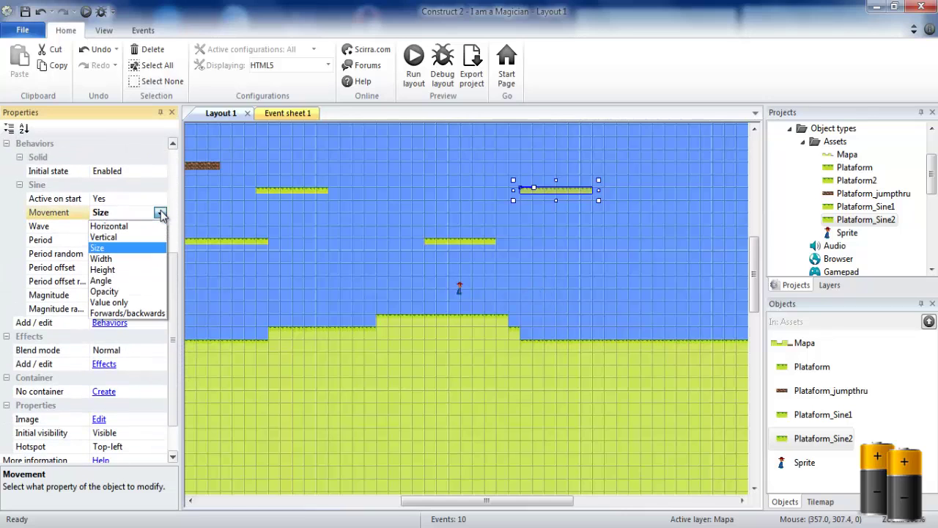
pyautogui.click(161, 213)
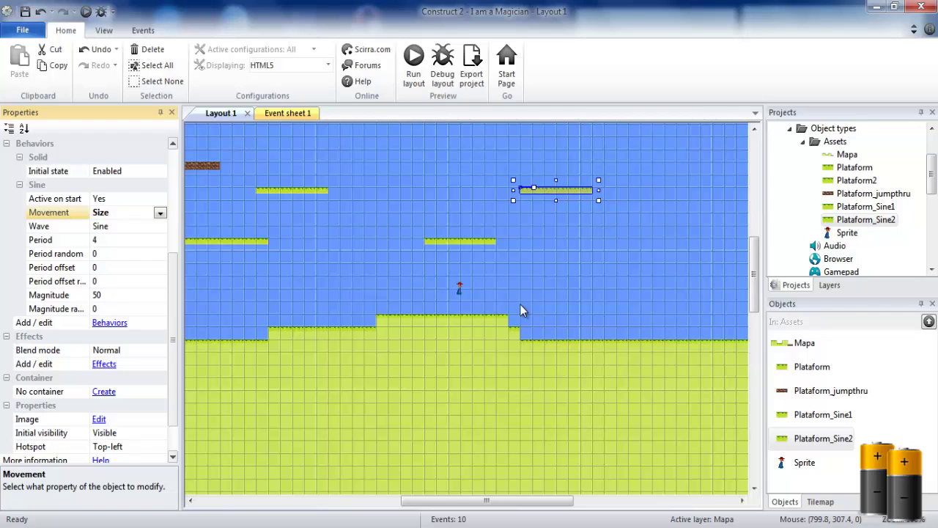
# Step: Look through Event sheet 1's player keyboard events, then return to Layout 1
pyautogui.click(297, 113)
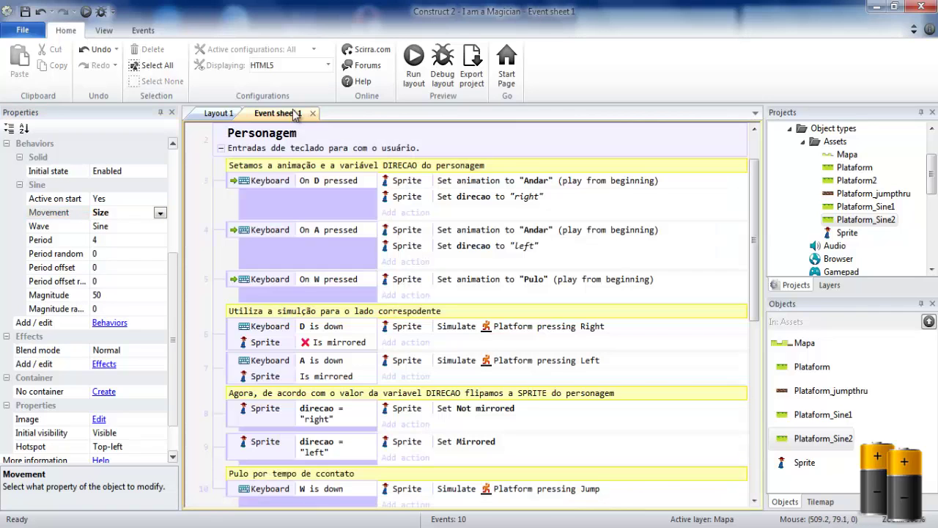
pyautogui.scroll(-5, 512, 296)
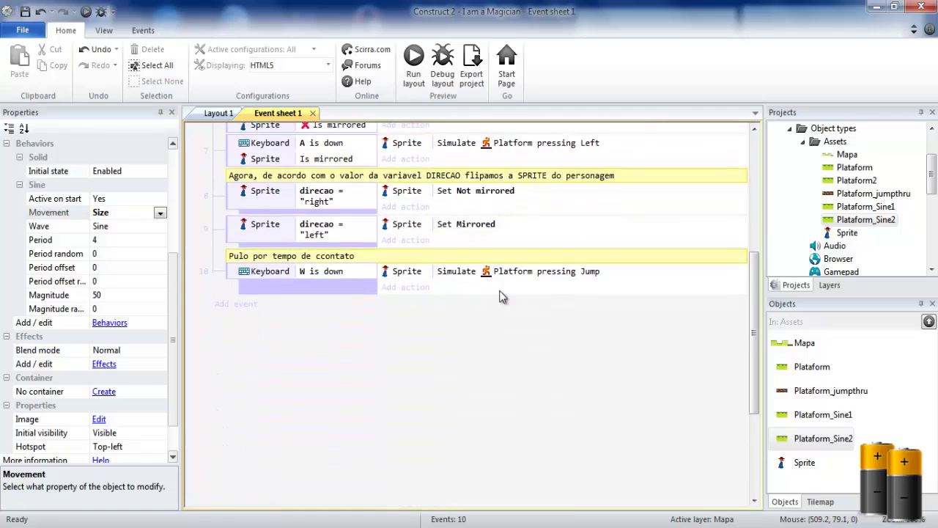
pyautogui.scroll(6, 503, 295)
pyautogui.scroll(1, 502, 294)
pyautogui.scroll(-3, 503, 295)
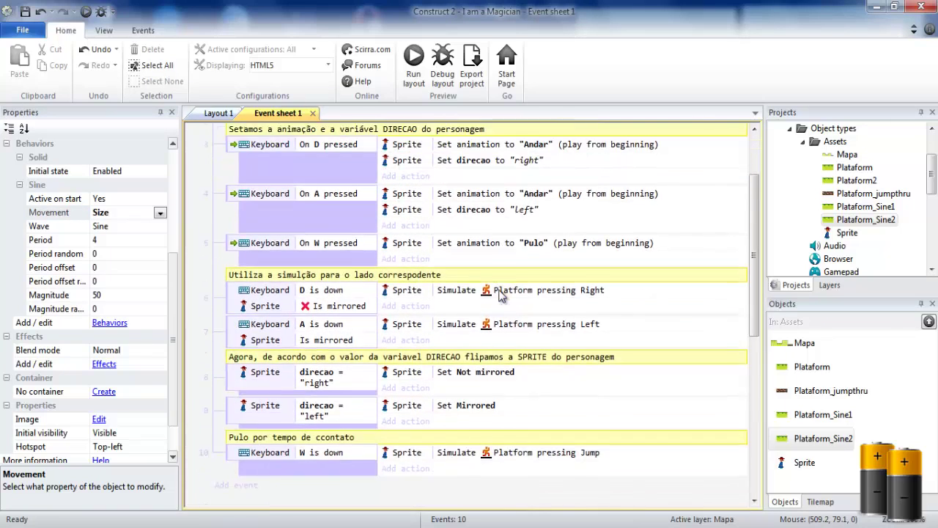
pyautogui.scroll(3, 302, 170)
pyautogui.click(219, 114)
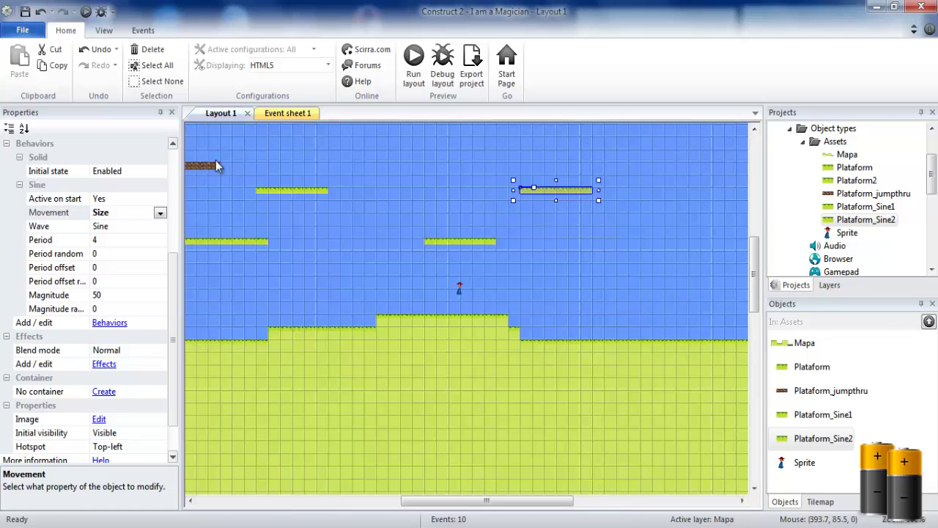